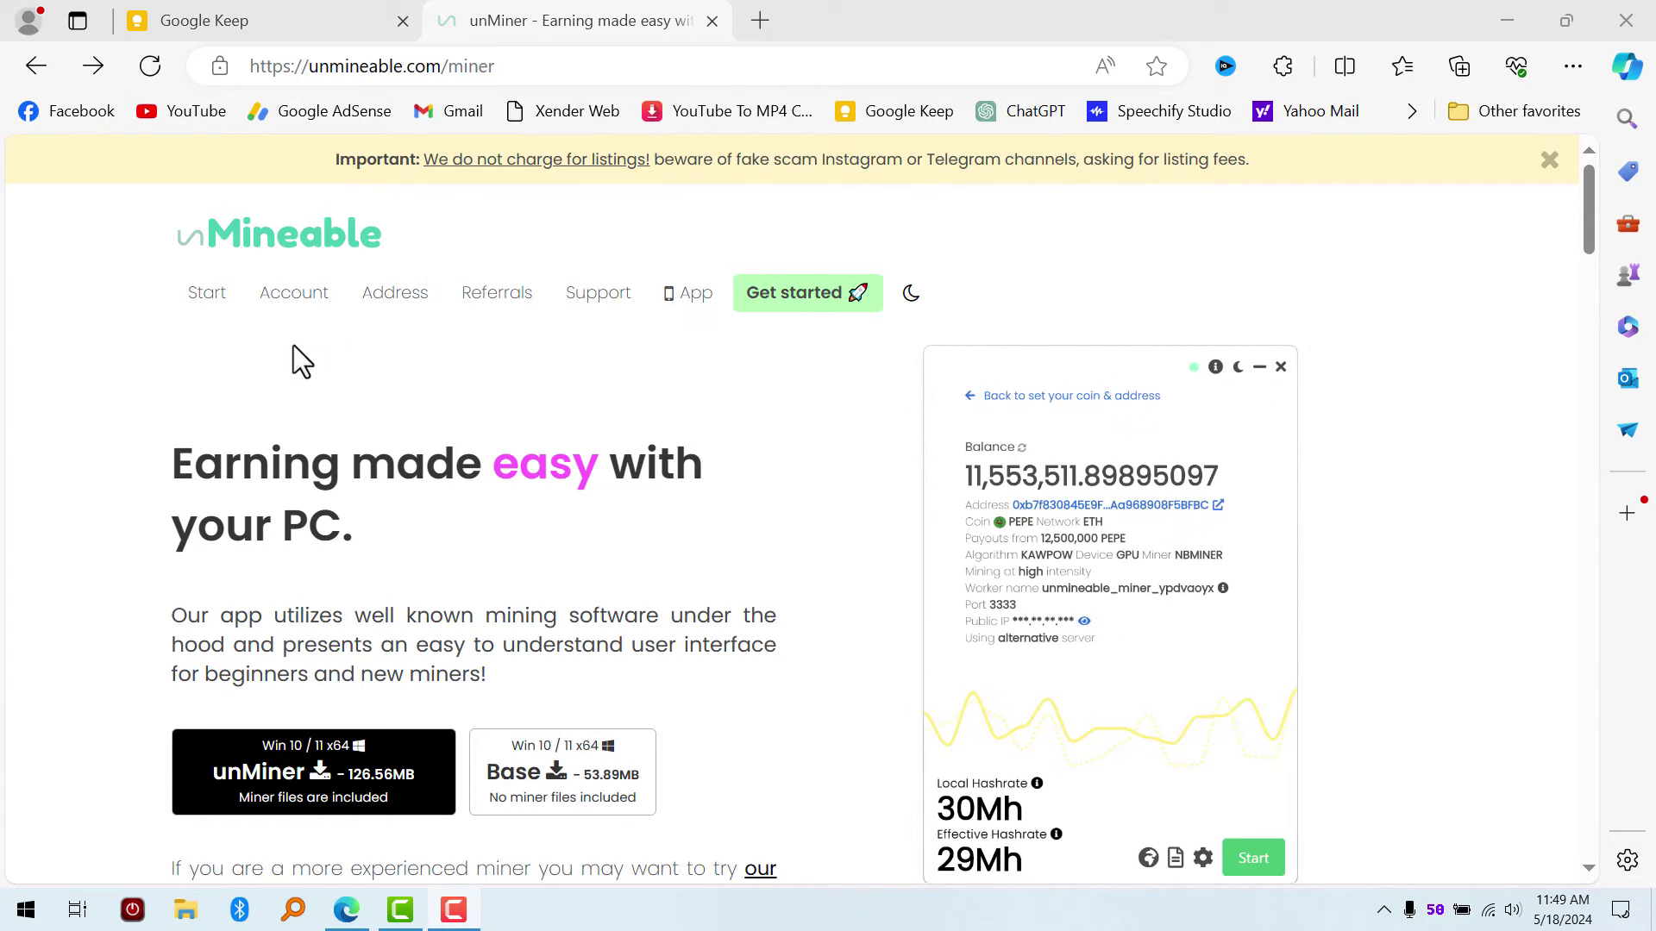
Download the unMiner installer with miner files, dismiss the duplicate-download warning, and minimize Edge.
{"action": "scroll", "coordinate": [284, 358], "scroll_direction": "down", "scroll_amount": 1}
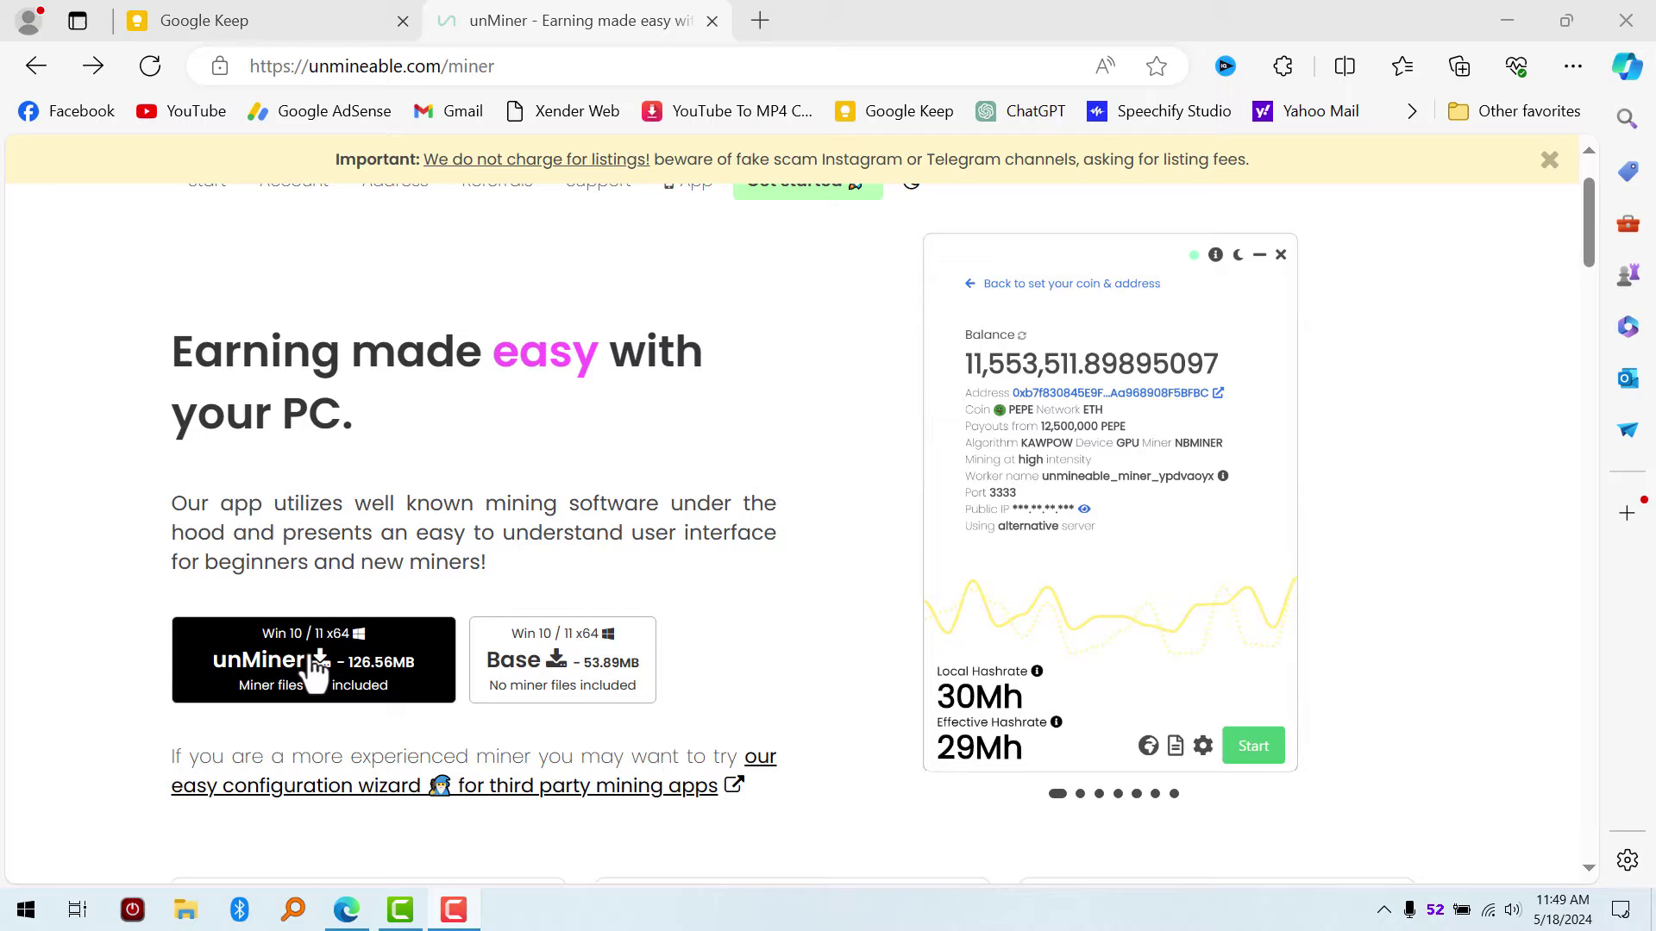
{"action": "scroll", "coordinate": [284, 664], "scroll_direction": "down", "scroll_amount": 1}
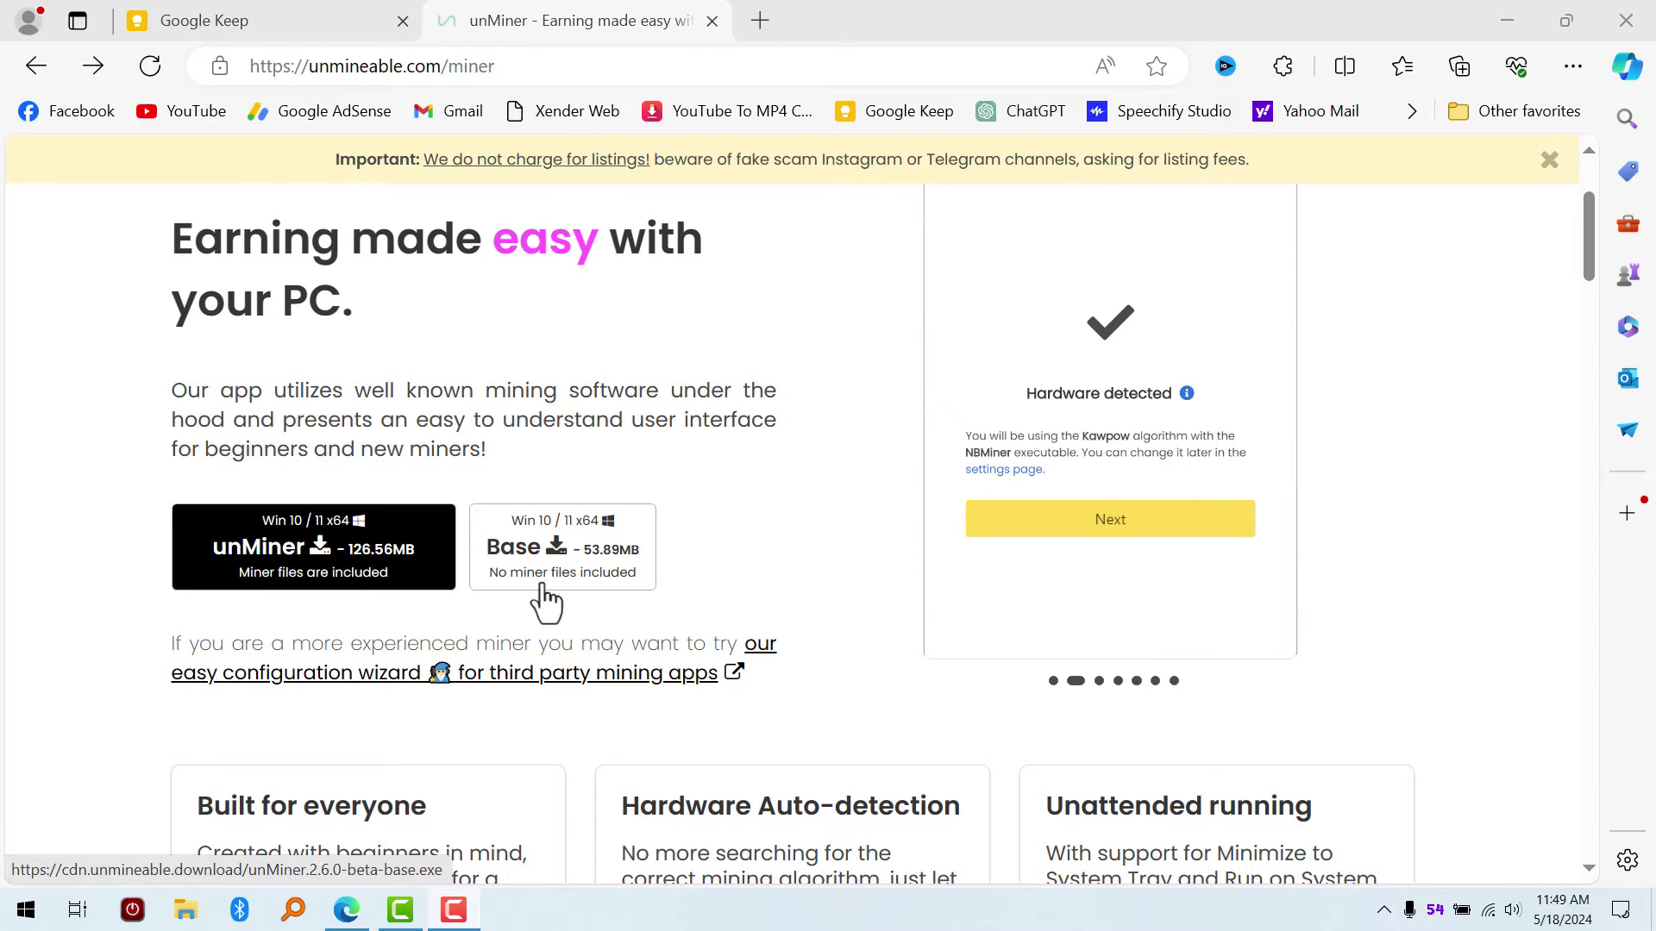
{"action": "left_click", "coordinate": [319, 567]}
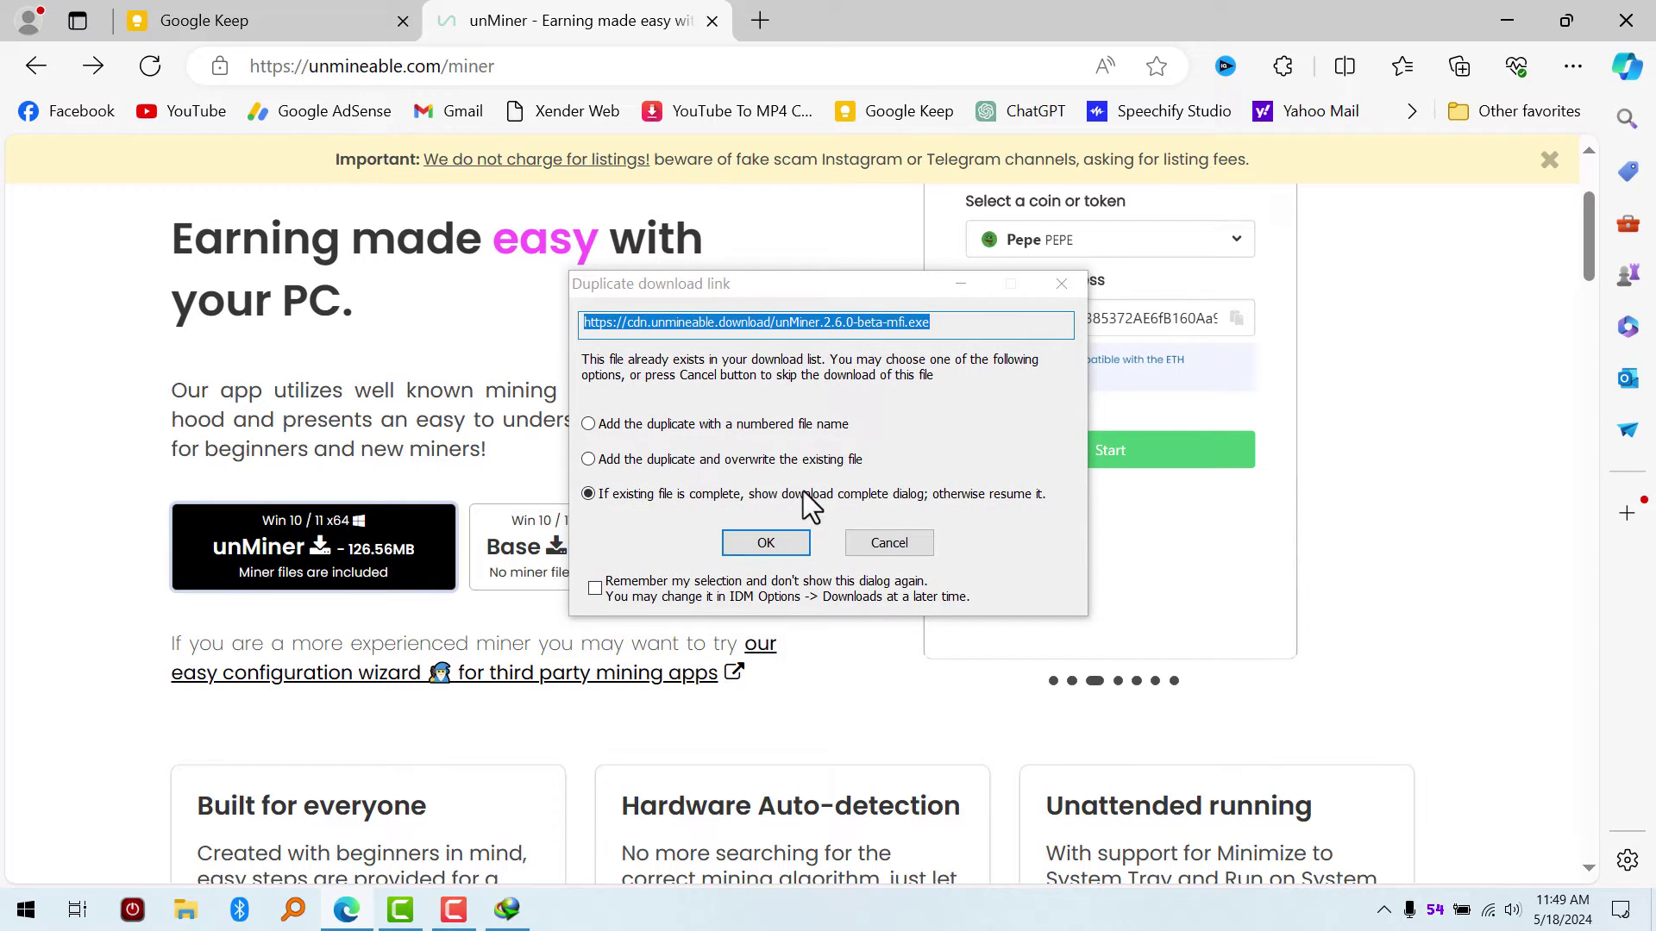
{"action": "left_click", "coordinate": [1062, 285]}
{"action": "left_click", "coordinate": [1508, 17]}
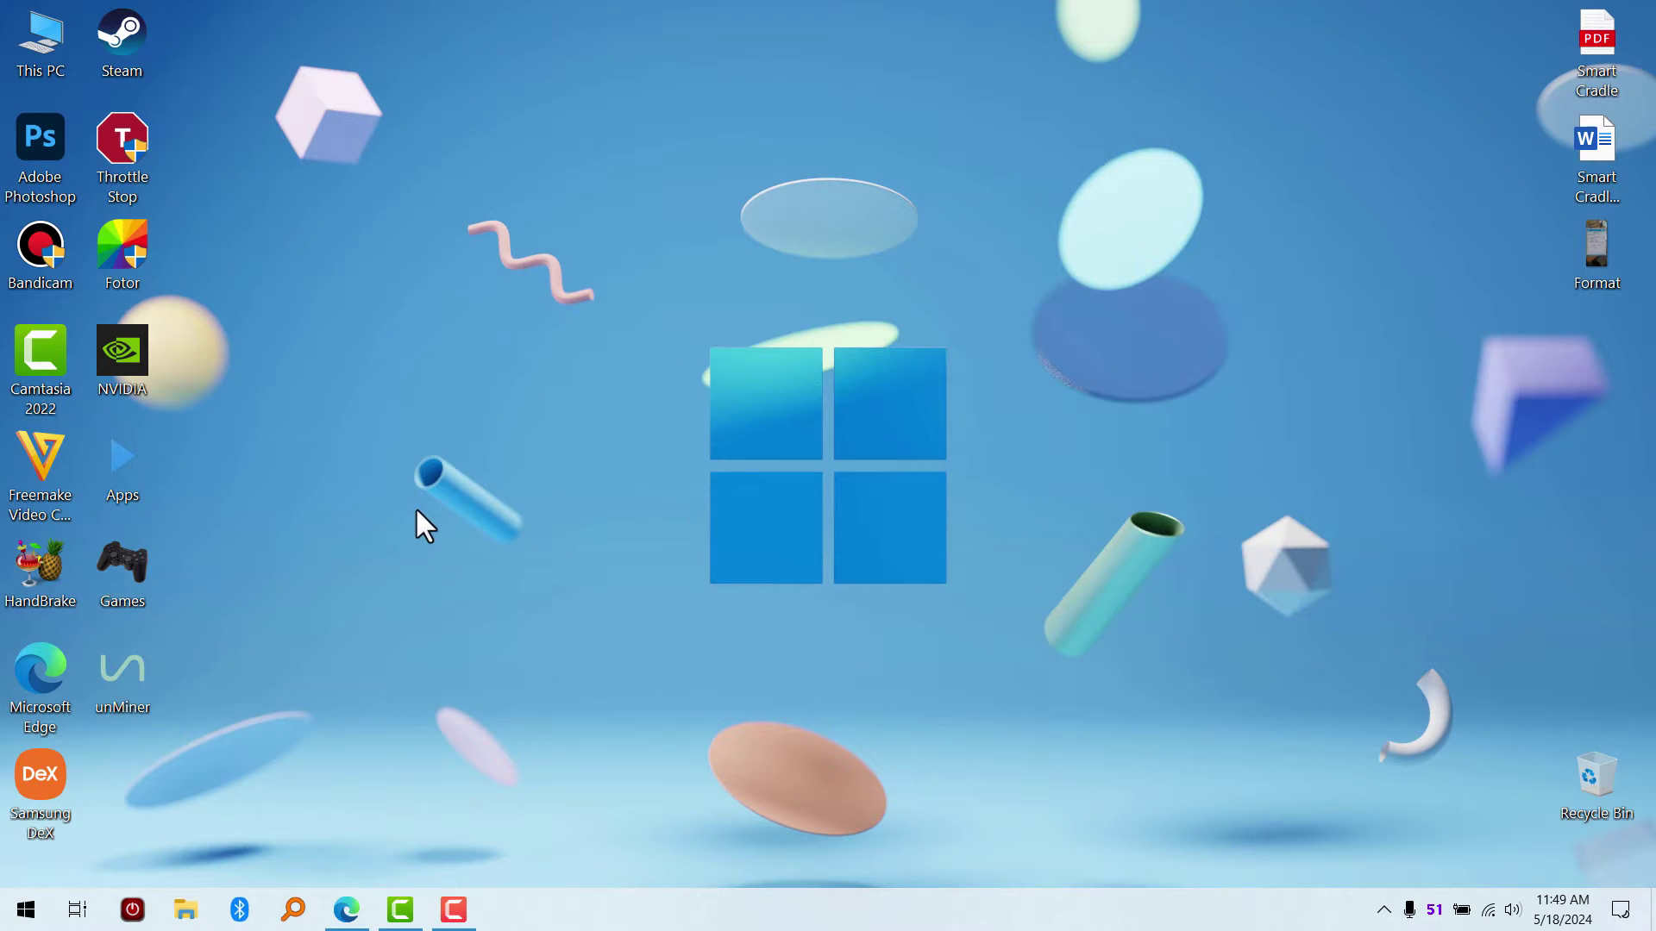
Launch unMiner from its desktop shortcut and continue past the news list to hardware detection.
{"action": "double_click", "coordinate": [132, 671]}
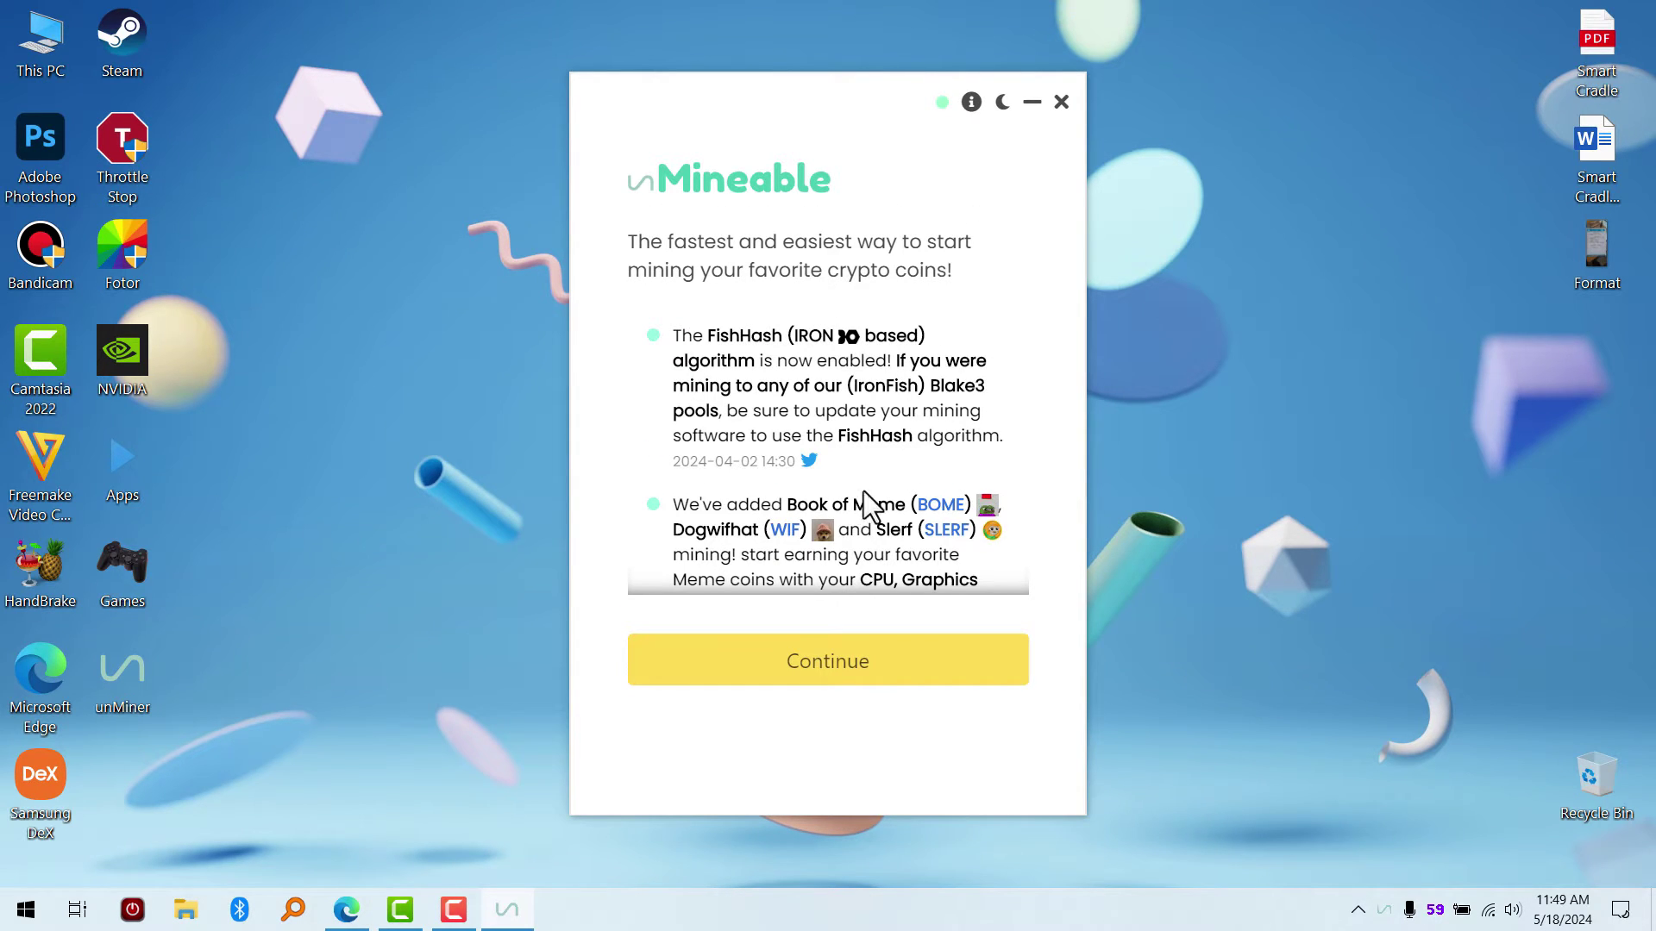
{"action": "scroll", "coordinate": [864, 490], "scroll_direction": "down", "scroll_amount": 2}
{"action": "scroll", "coordinate": [864, 490], "scroll_direction": "down", "scroll_amount": 3}
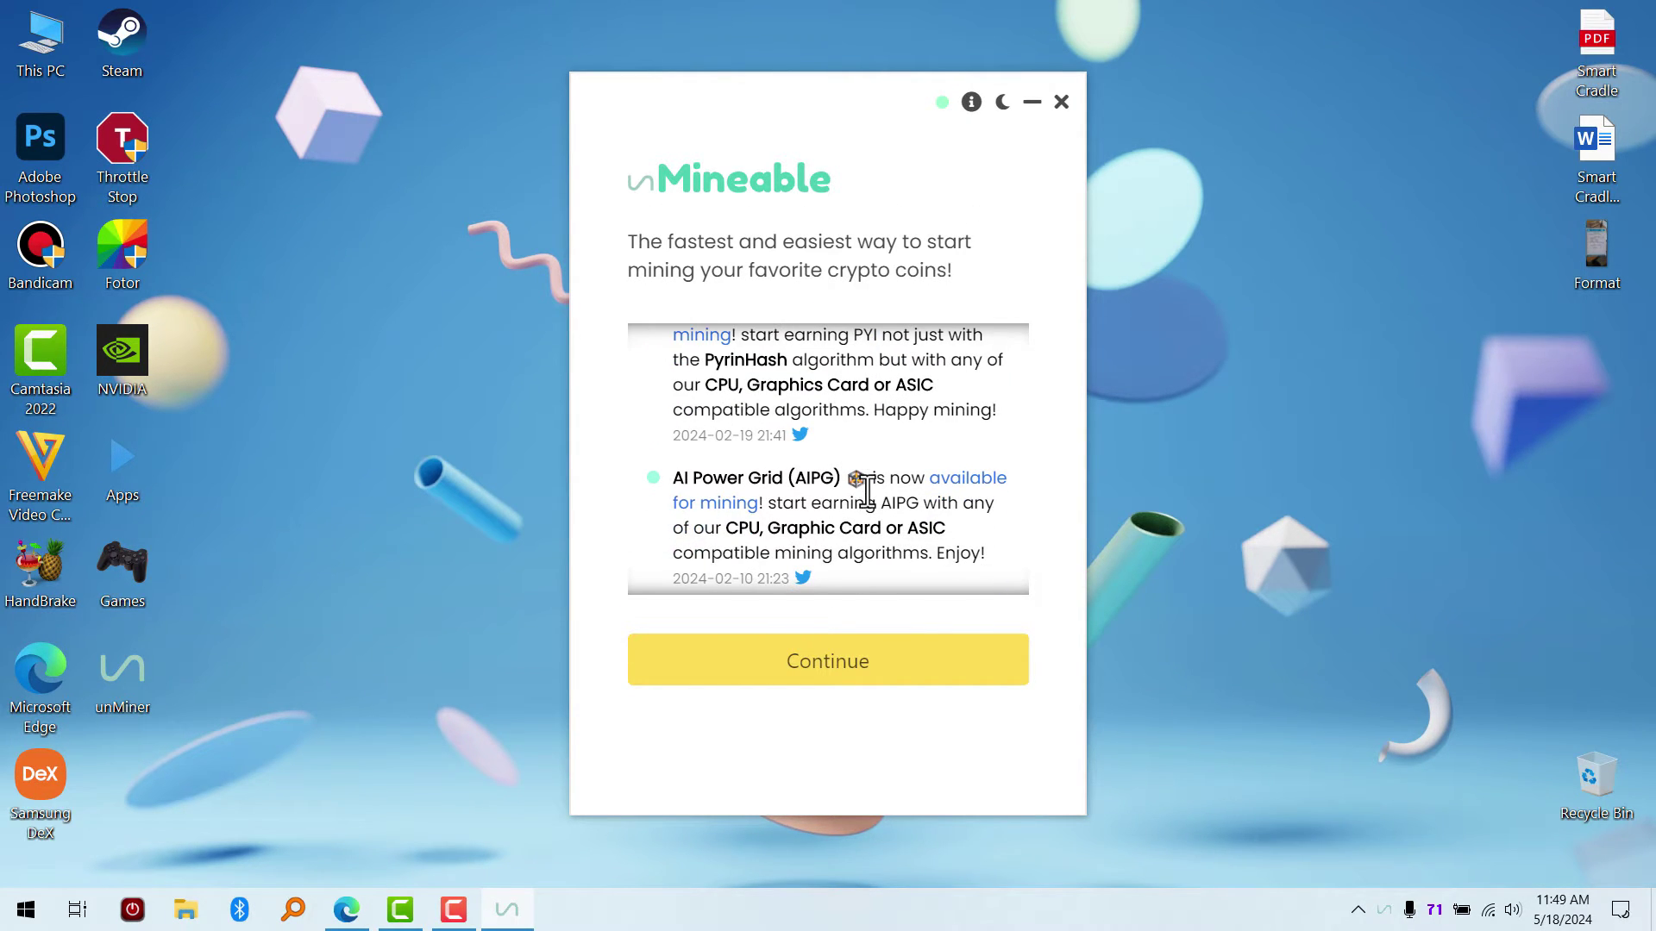
{"action": "scroll", "coordinate": [866, 491], "scroll_direction": "down", "scroll_amount": 5}
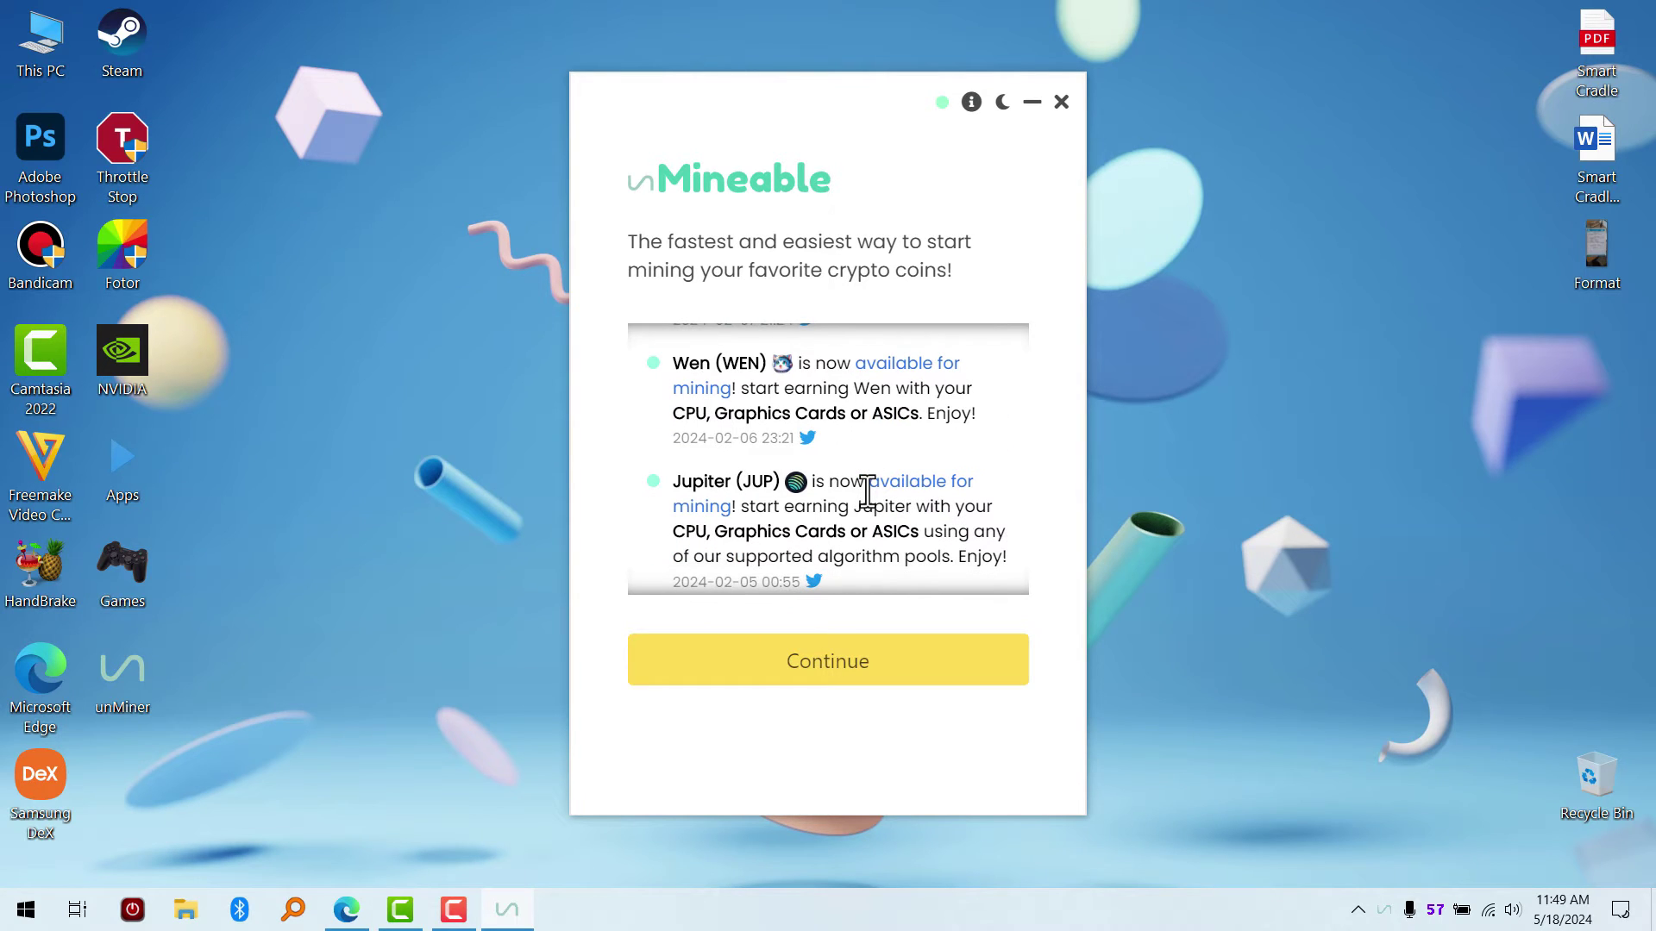
{"action": "scroll", "coordinate": [777, 470], "scroll_direction": "down", "scroll_amount": 2}
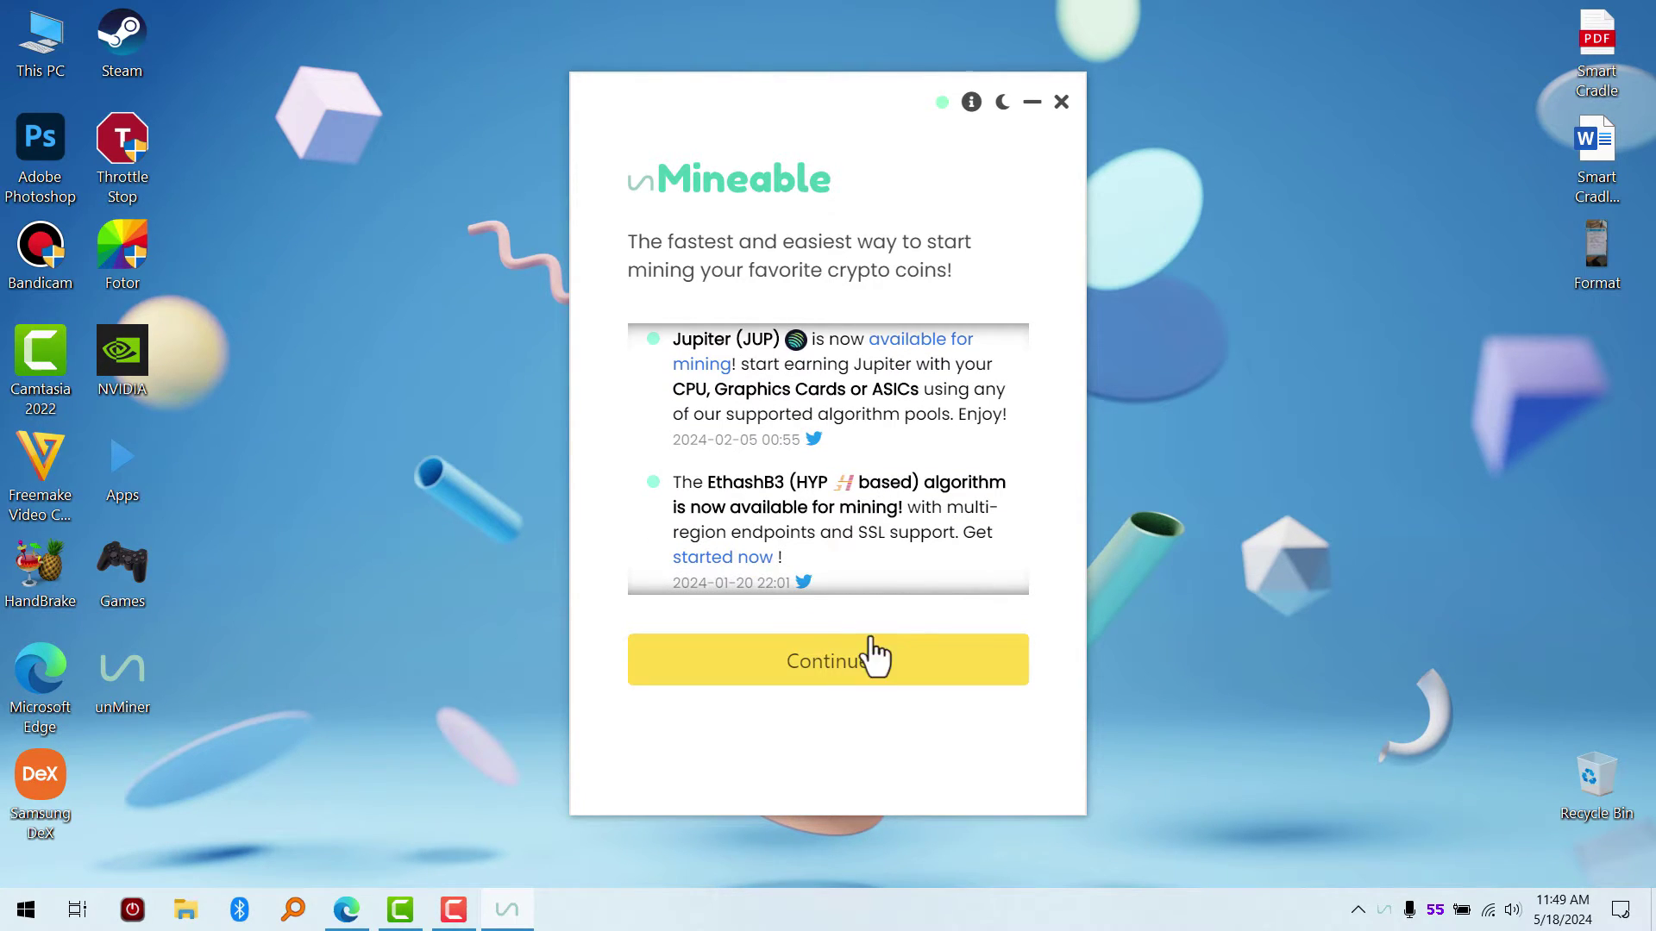
{"action": "left_click", "coordinate": [806, 659]}
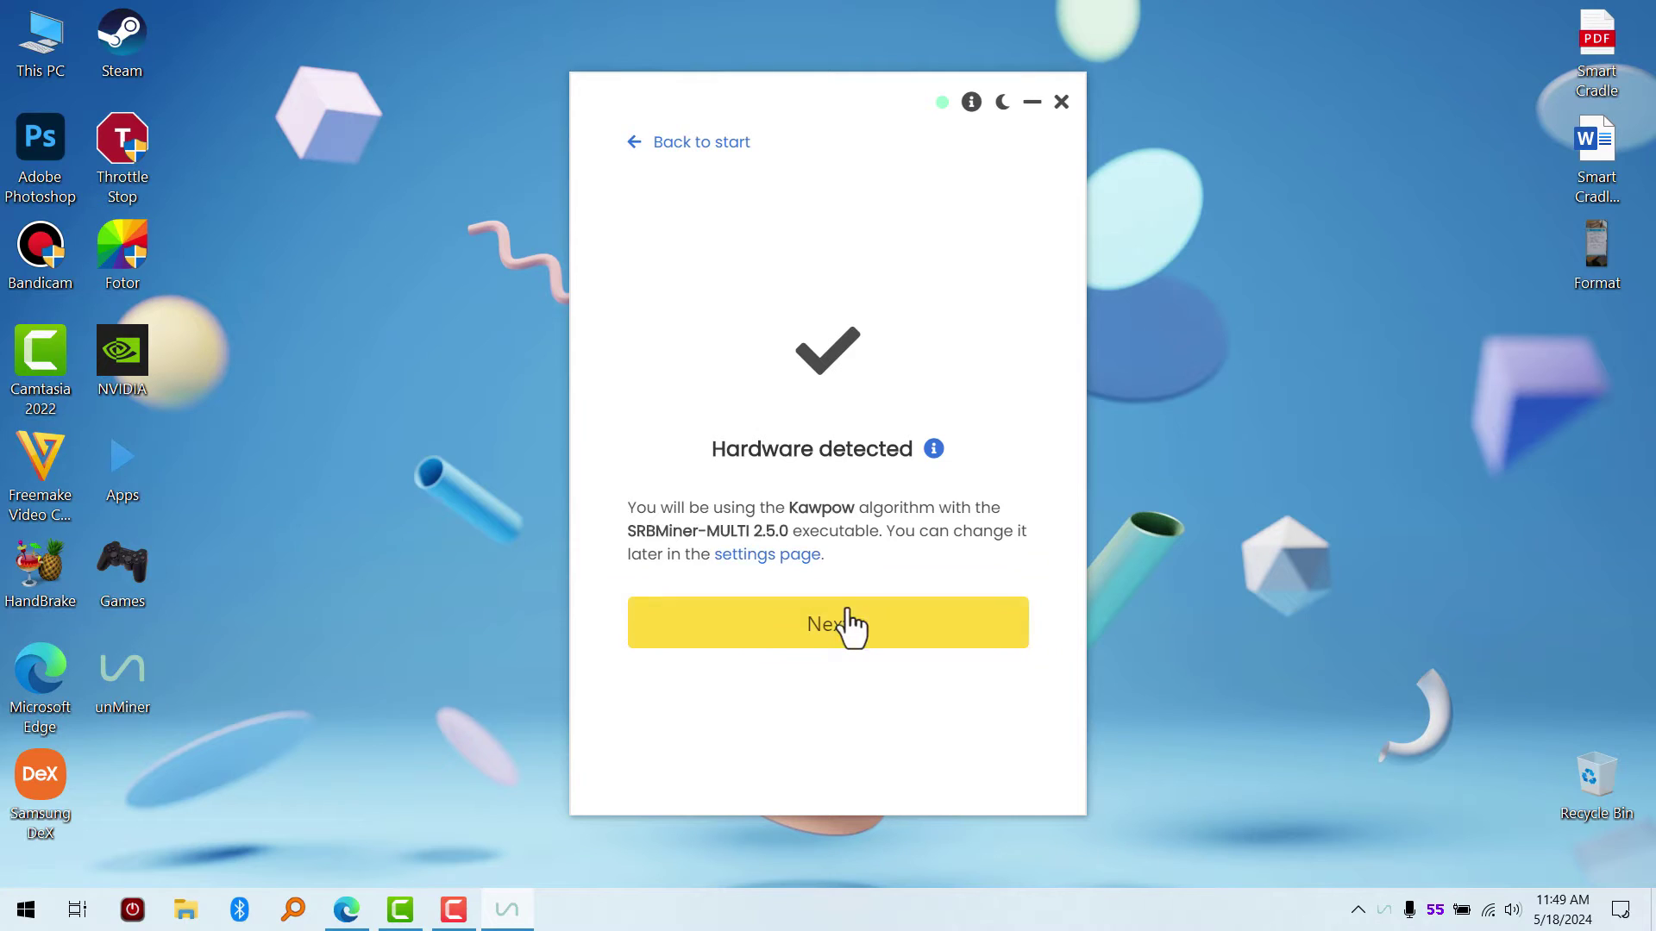
Accept the detected Kawpow/SRBMiner setup and browse the coin list to Baby Doge on BSC.
{"action": "left_click", "coordinate": [852, 625]}
{"action": "left_click", "coordinate": [998, 241]}
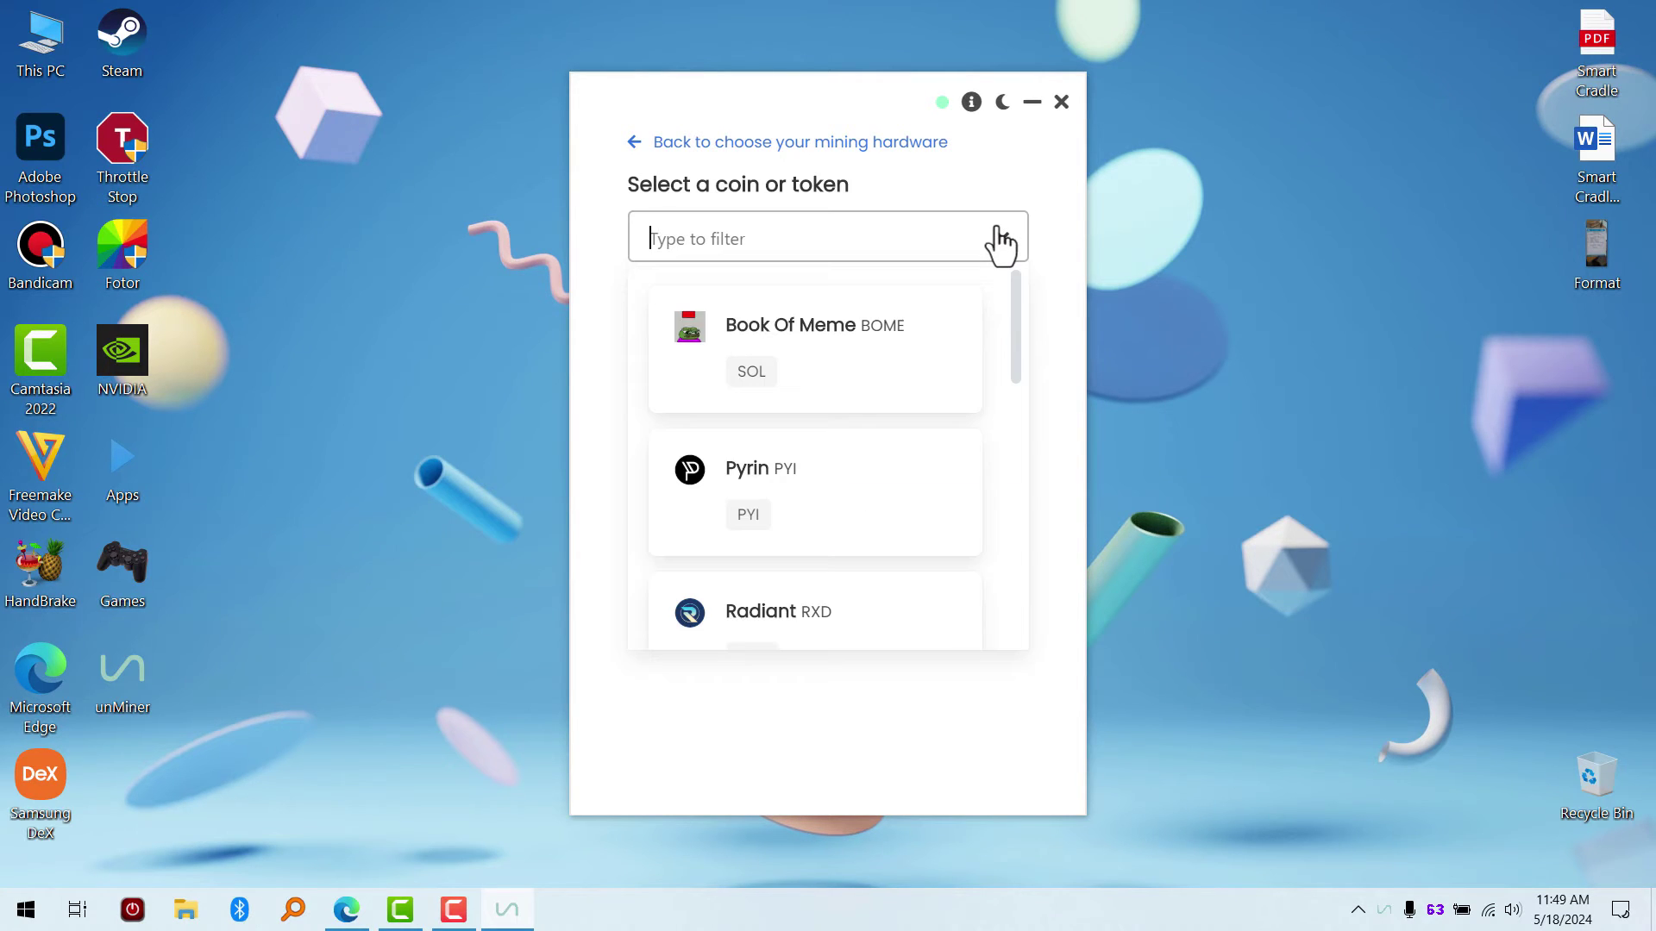
{"action": "scroll", "coordinate": [828, 451], "scroll_direction": "down", "scroll_amount": 10}
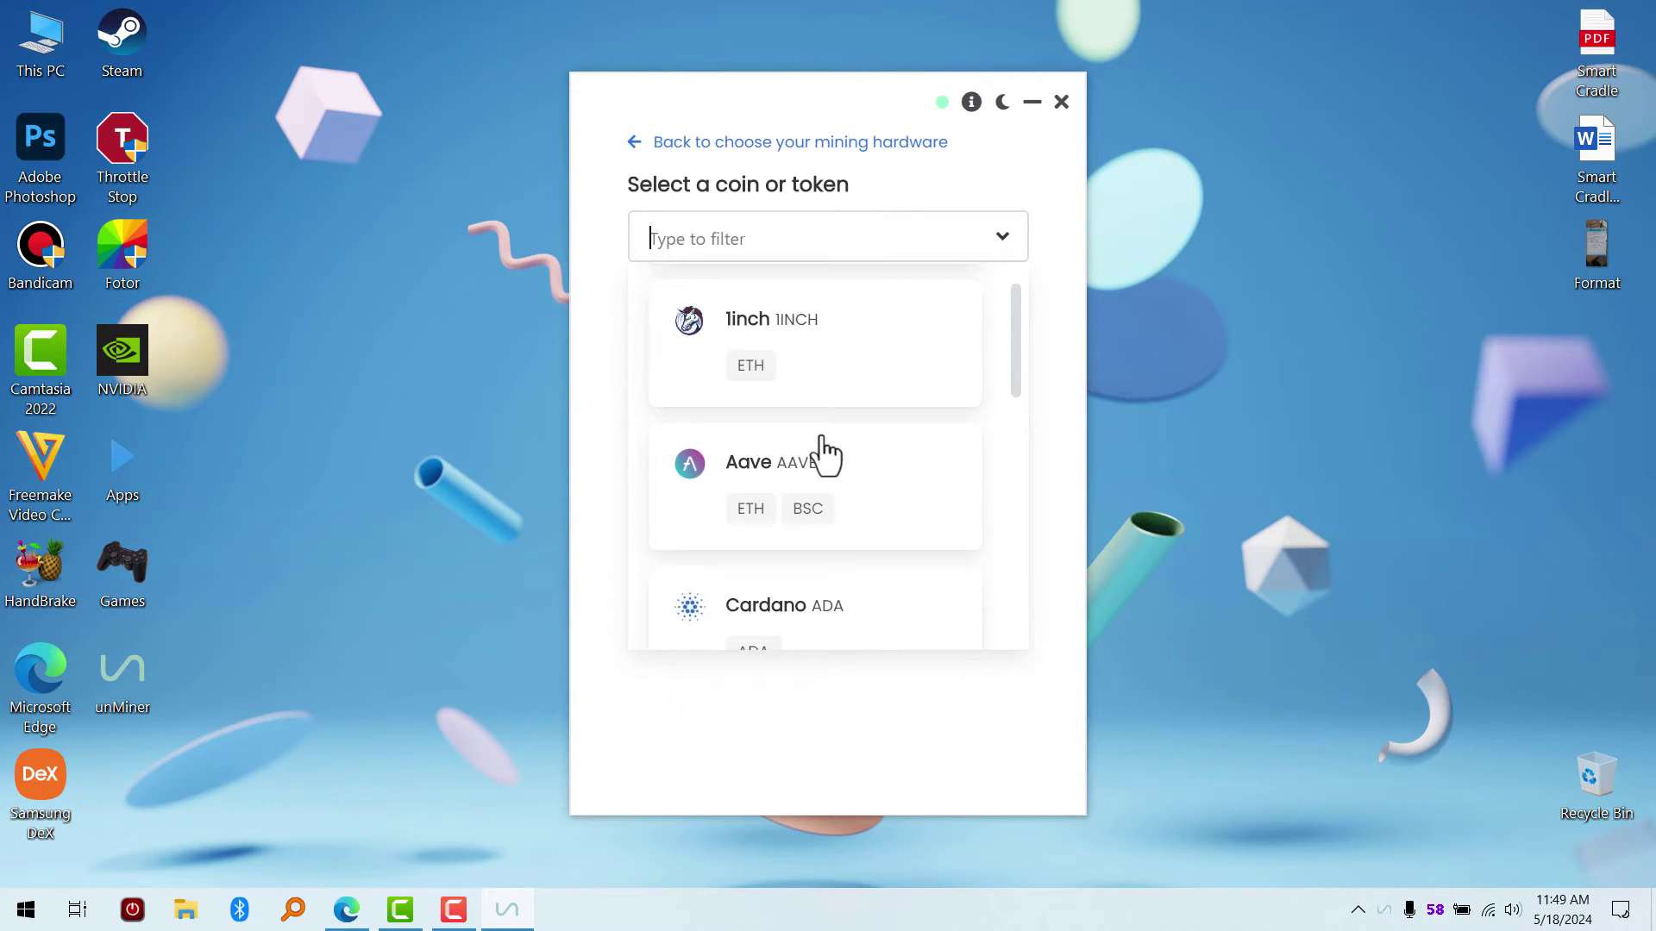
{"action": "scroll", "coordinate": [826, 454], "scroll_direction": "down", "scroll_amount": 12}
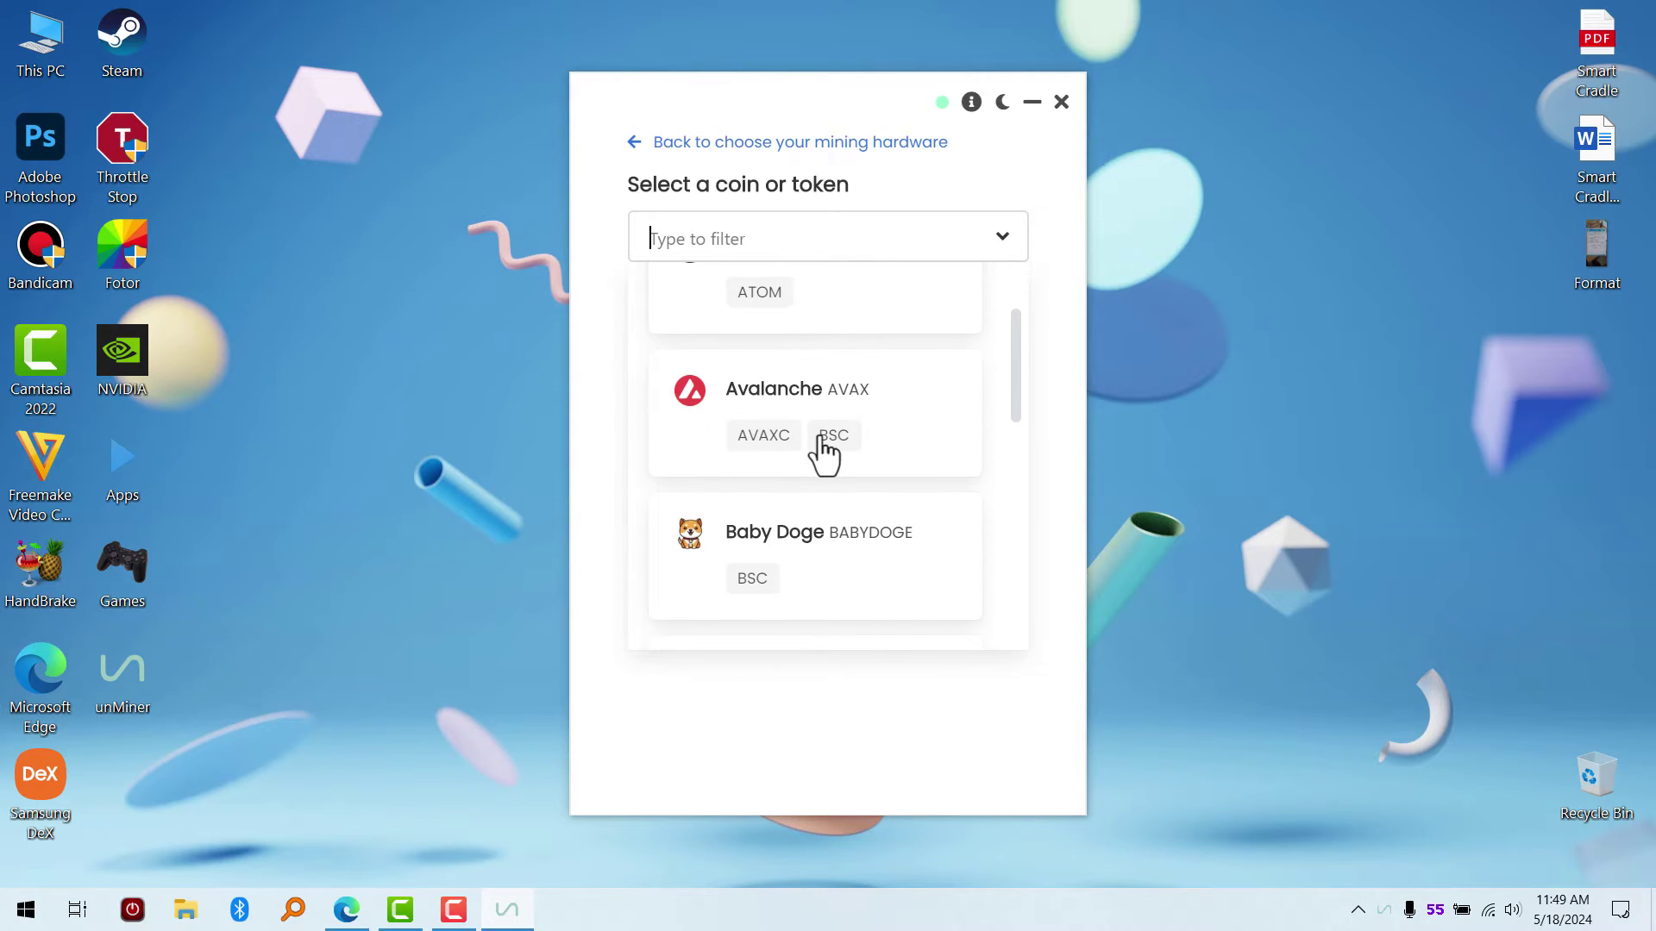
{"action": "scroll", "coordinate": [825, 455], "scroll_direction": "down", "scroll_amount": 3}
{"action": "scroll", "coordinate": [820, 458], "scroll_direction": "up", "scroll_amount": 3}
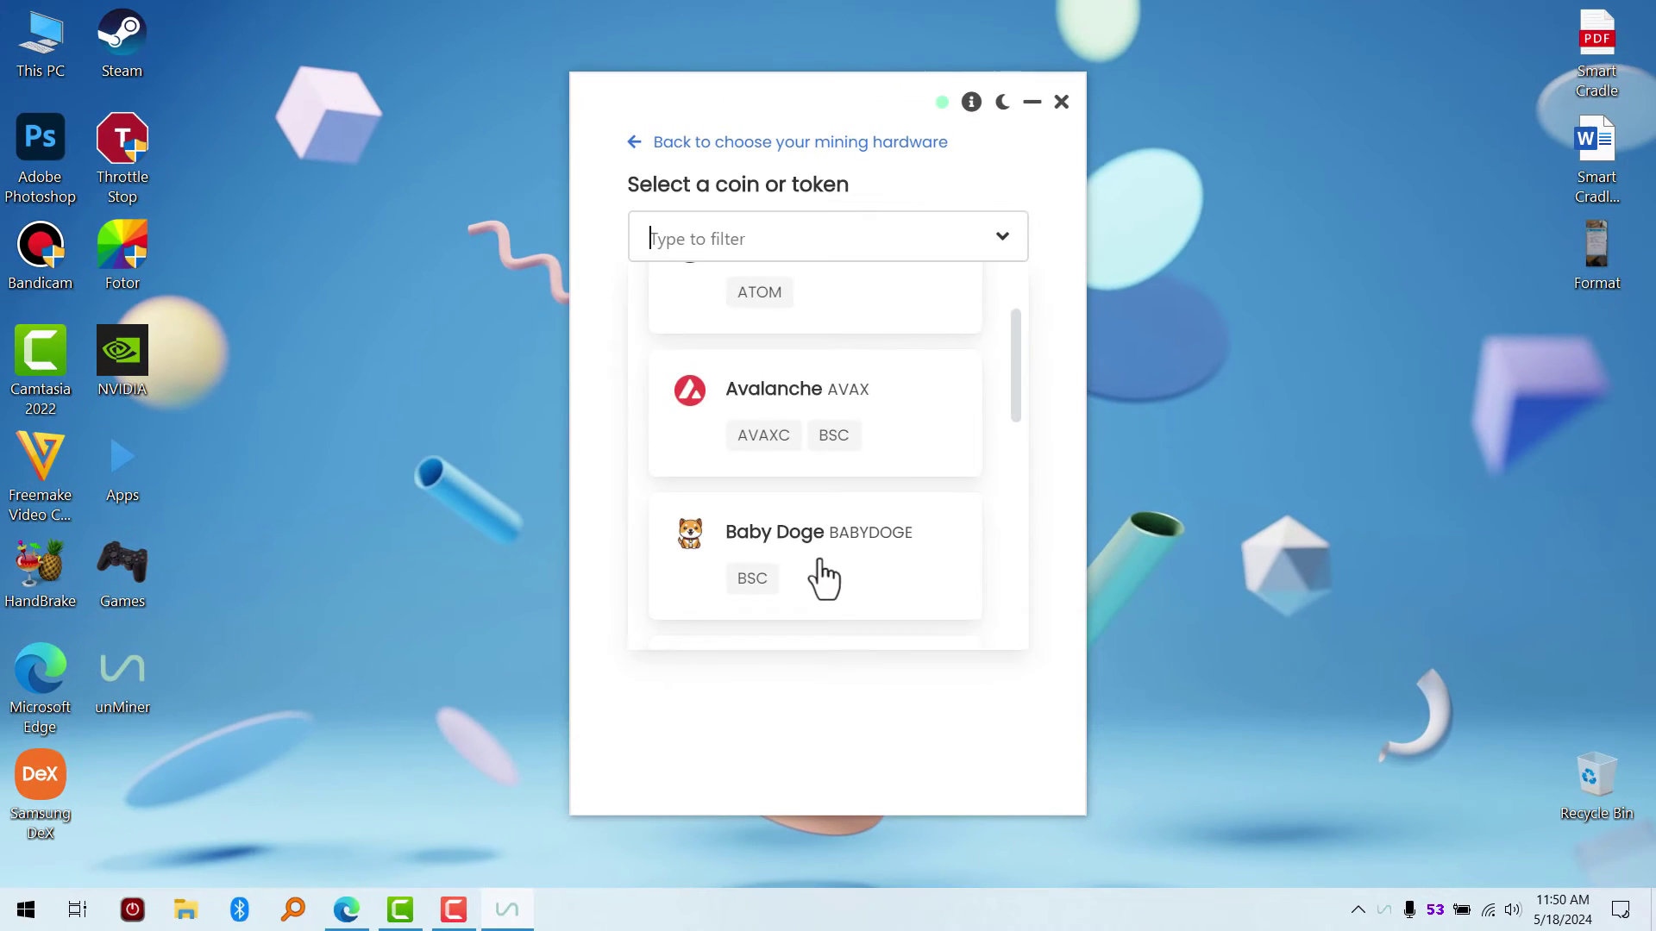
Select Baby Doge (BSC) as the coin and focus the empty wallet address field.
{"action": "left_click", "coordinate": [931, 561]}
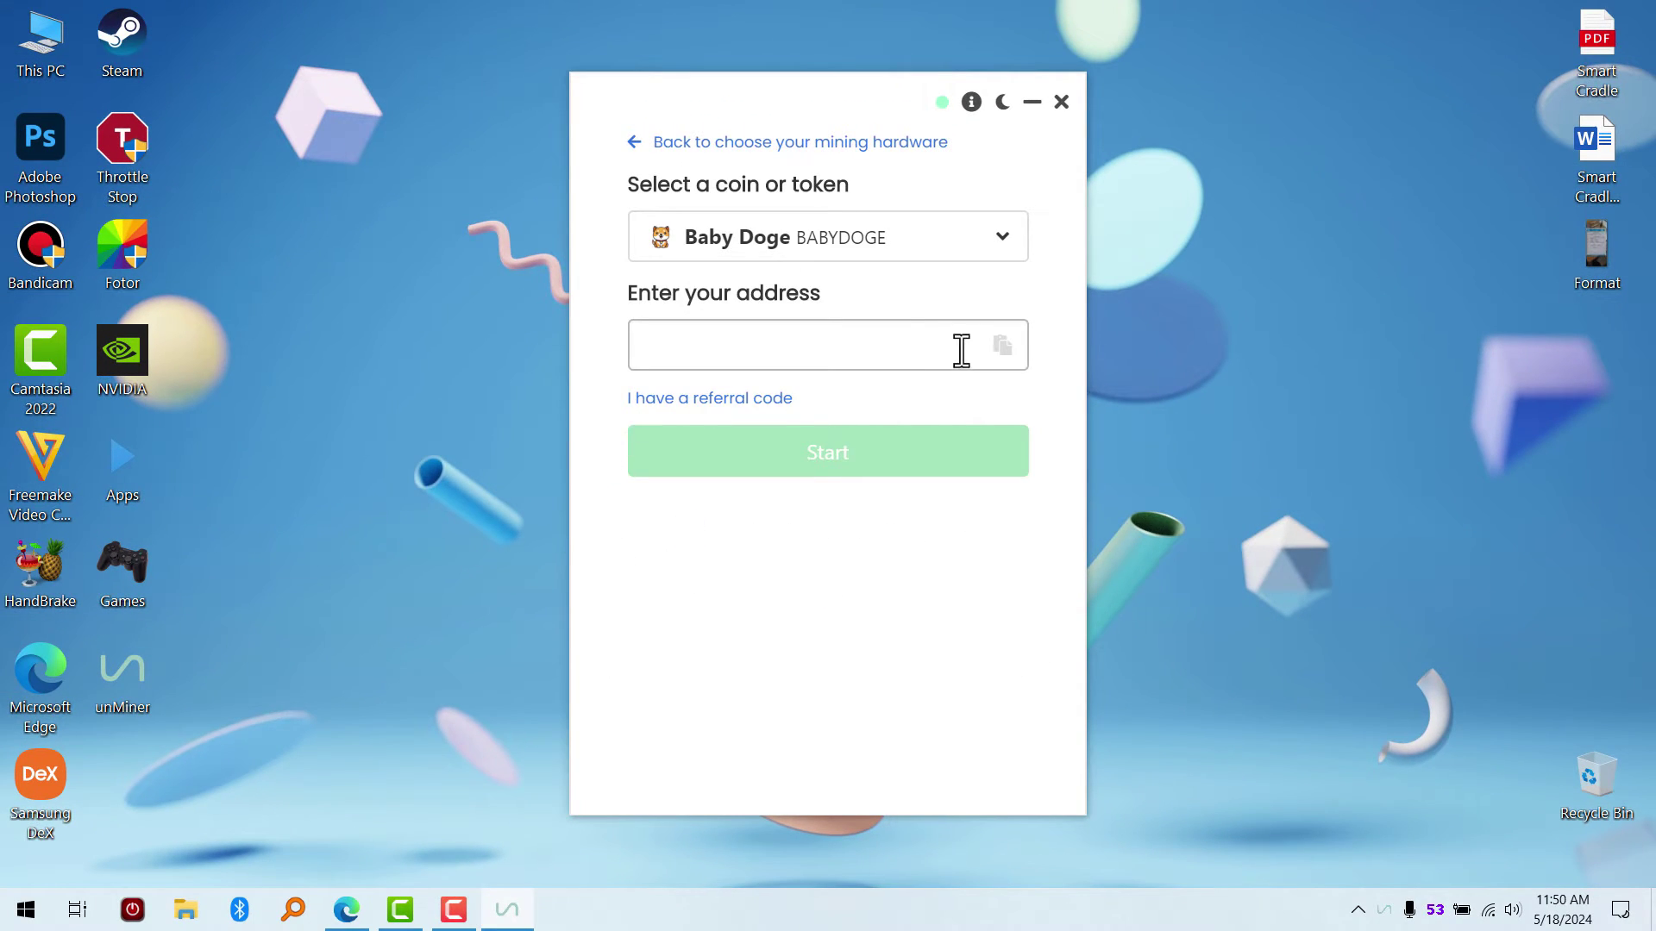
{"action": "left_click", "coordinate": [846, 364]}
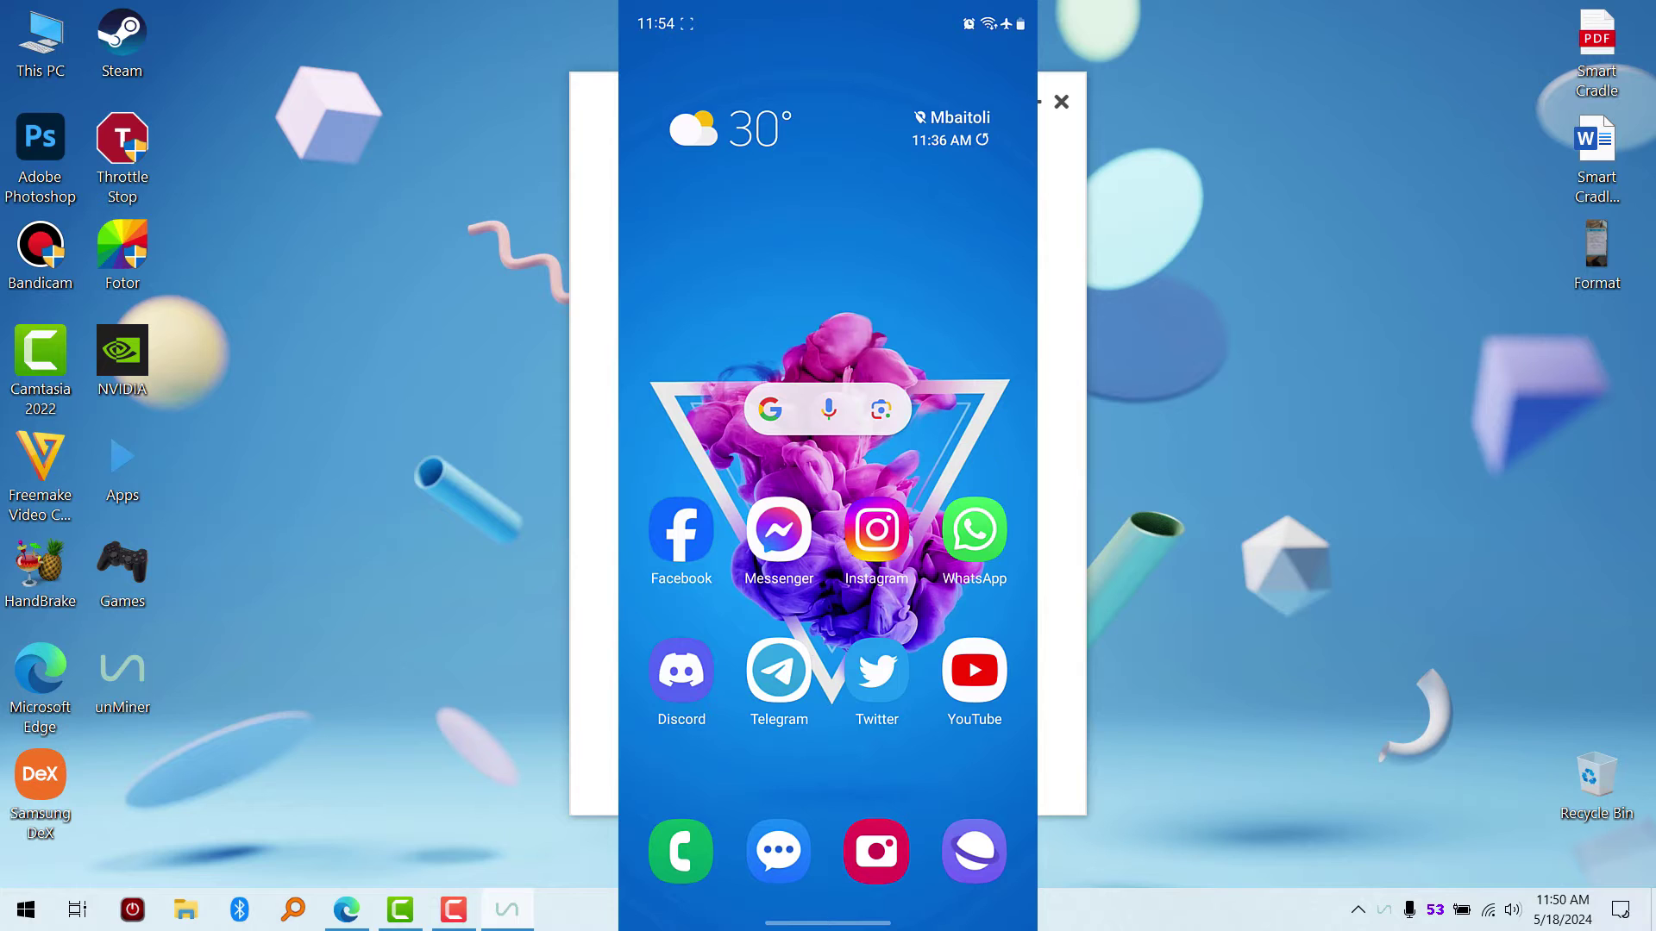
On the phone, switch to KuCoin and open the BABYDOGE deposit page via a 'Bab' search.
{"action": "left_click_drag", "start_coordinate": [836, 917], "coordinate": [836, 656]}
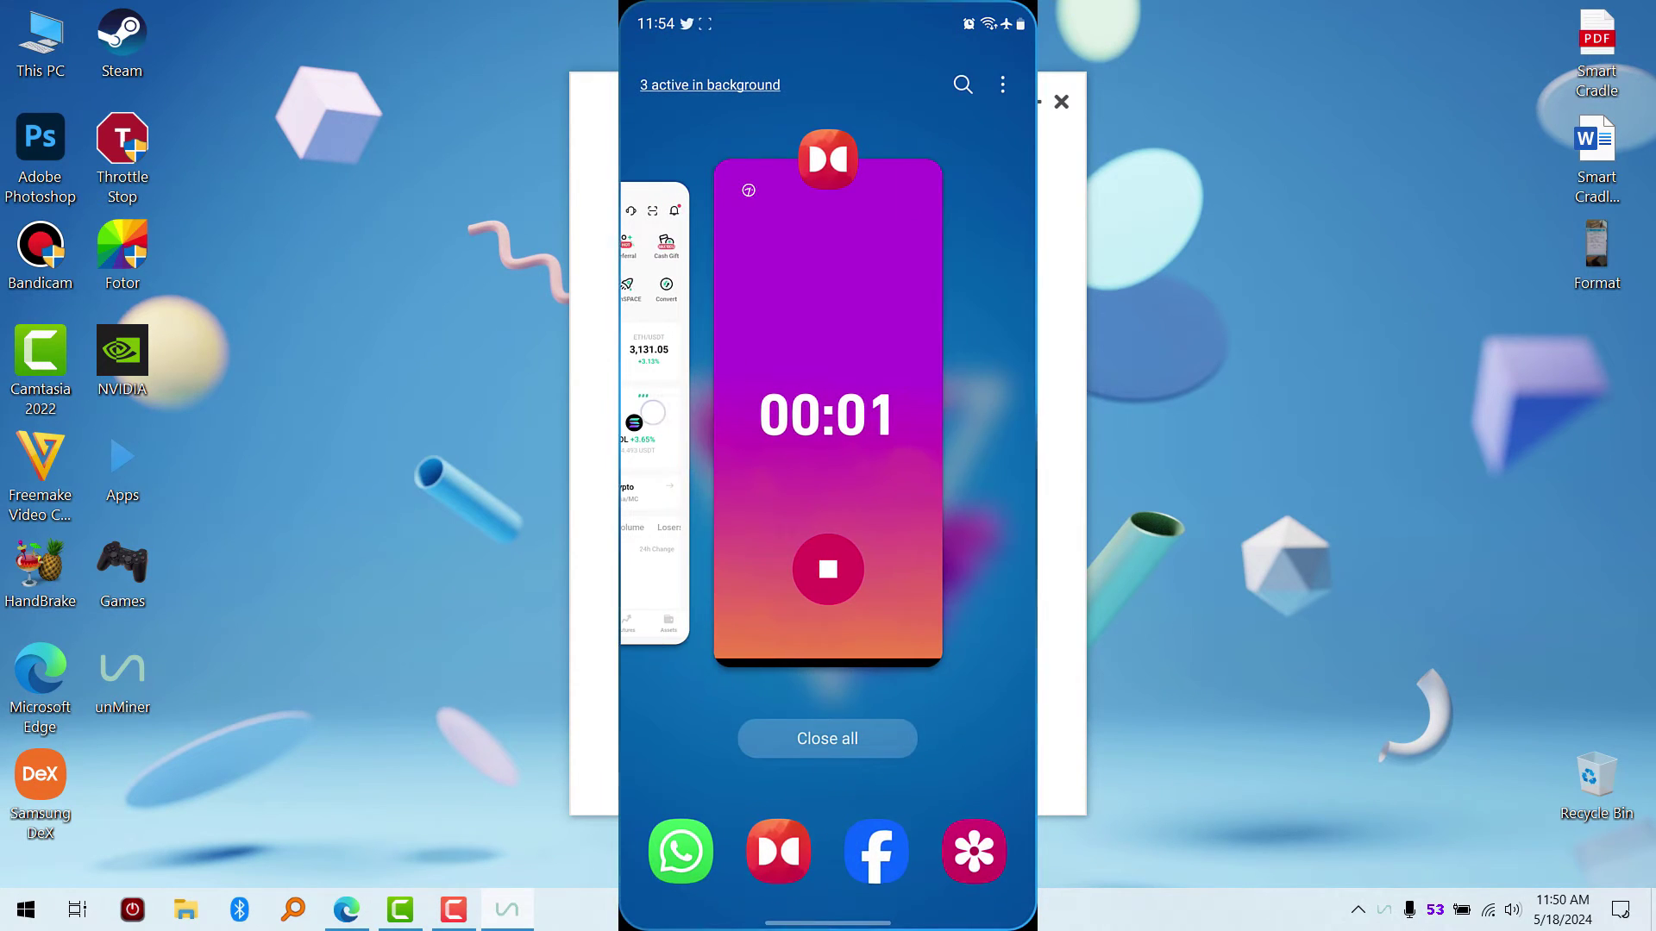
{"action": "left_click", "coordinate": [660, 388]}
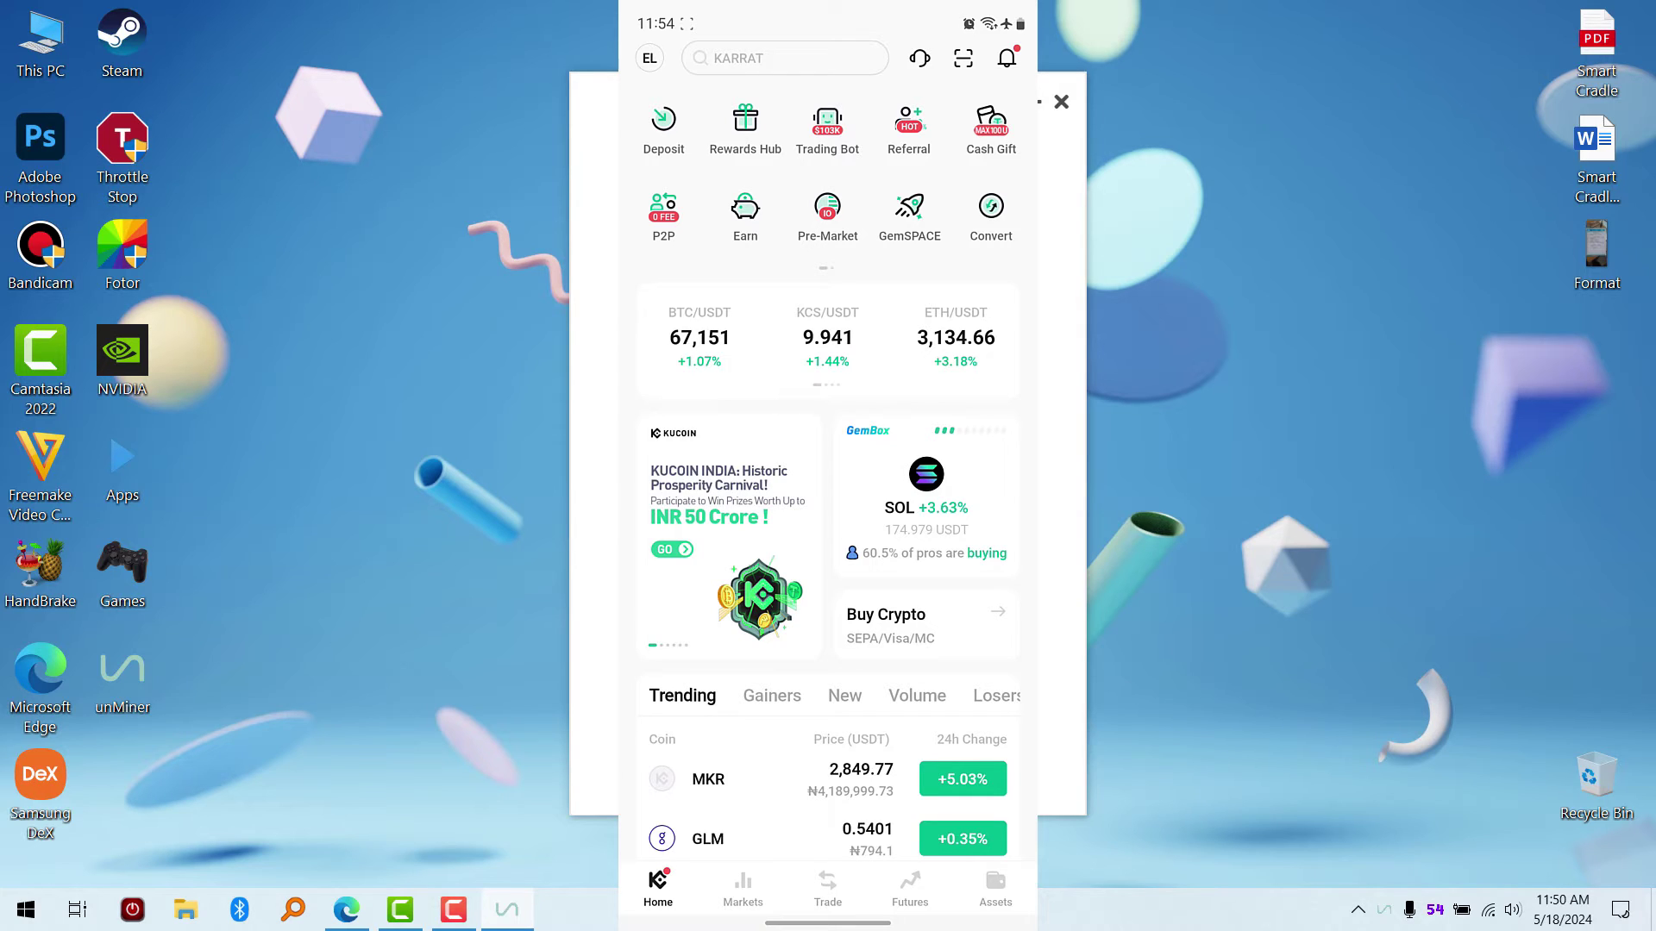
{"action": "left_click", "coordinate": [664, 125]}
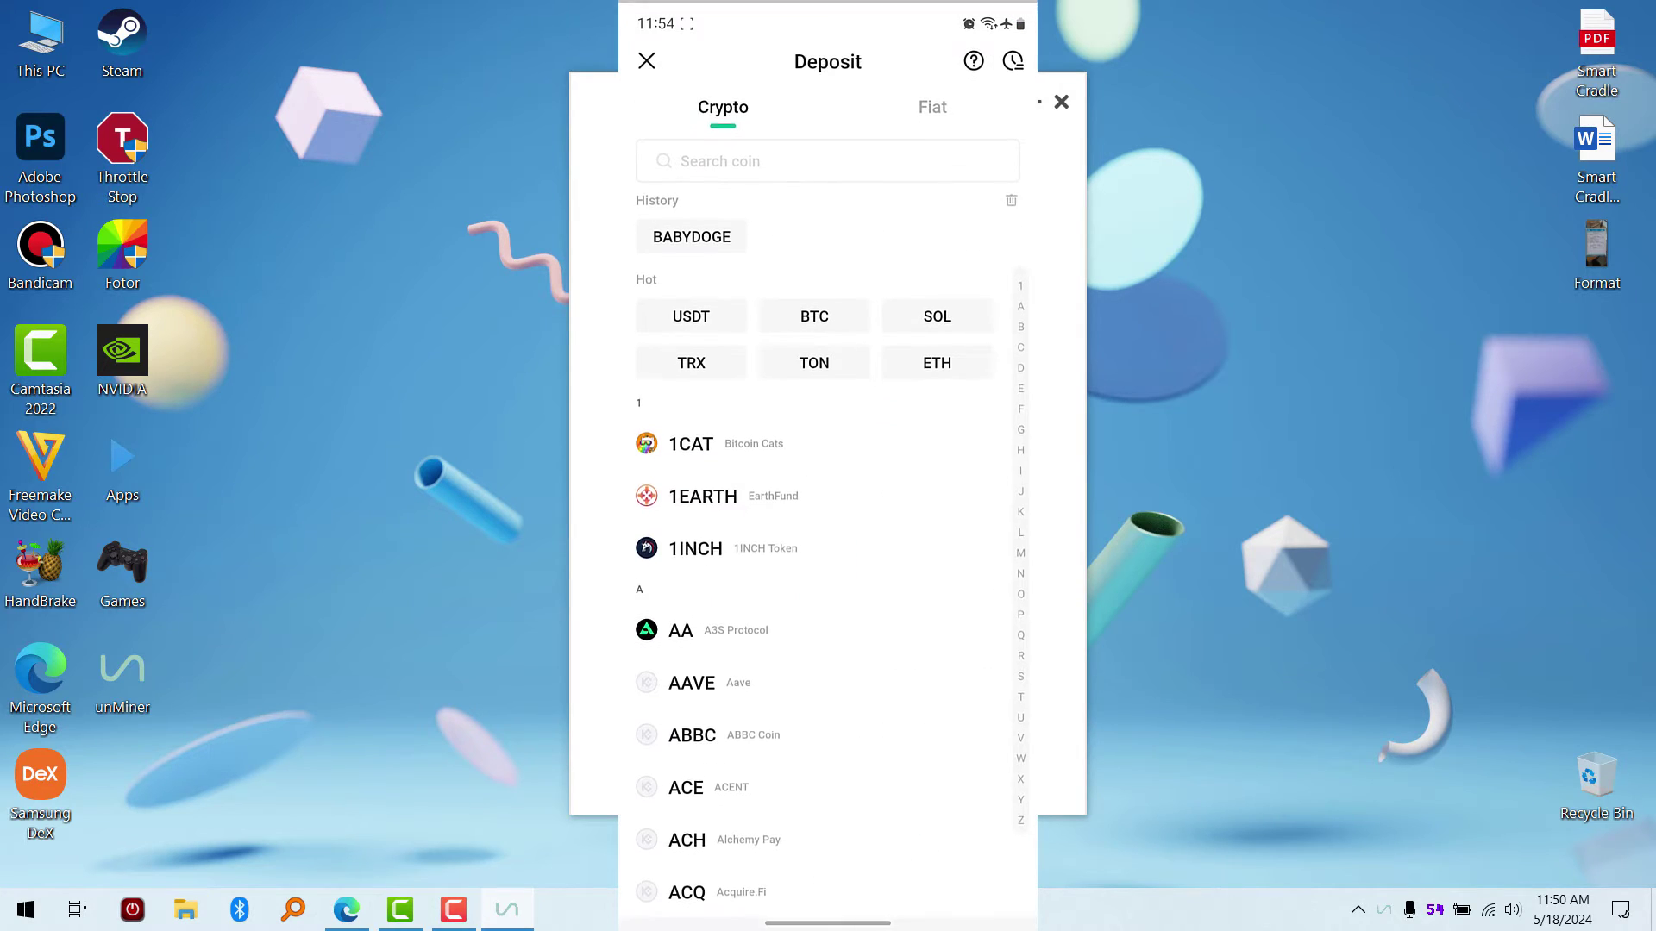
{"action": "left_click", "coordinate": [827, 158]}
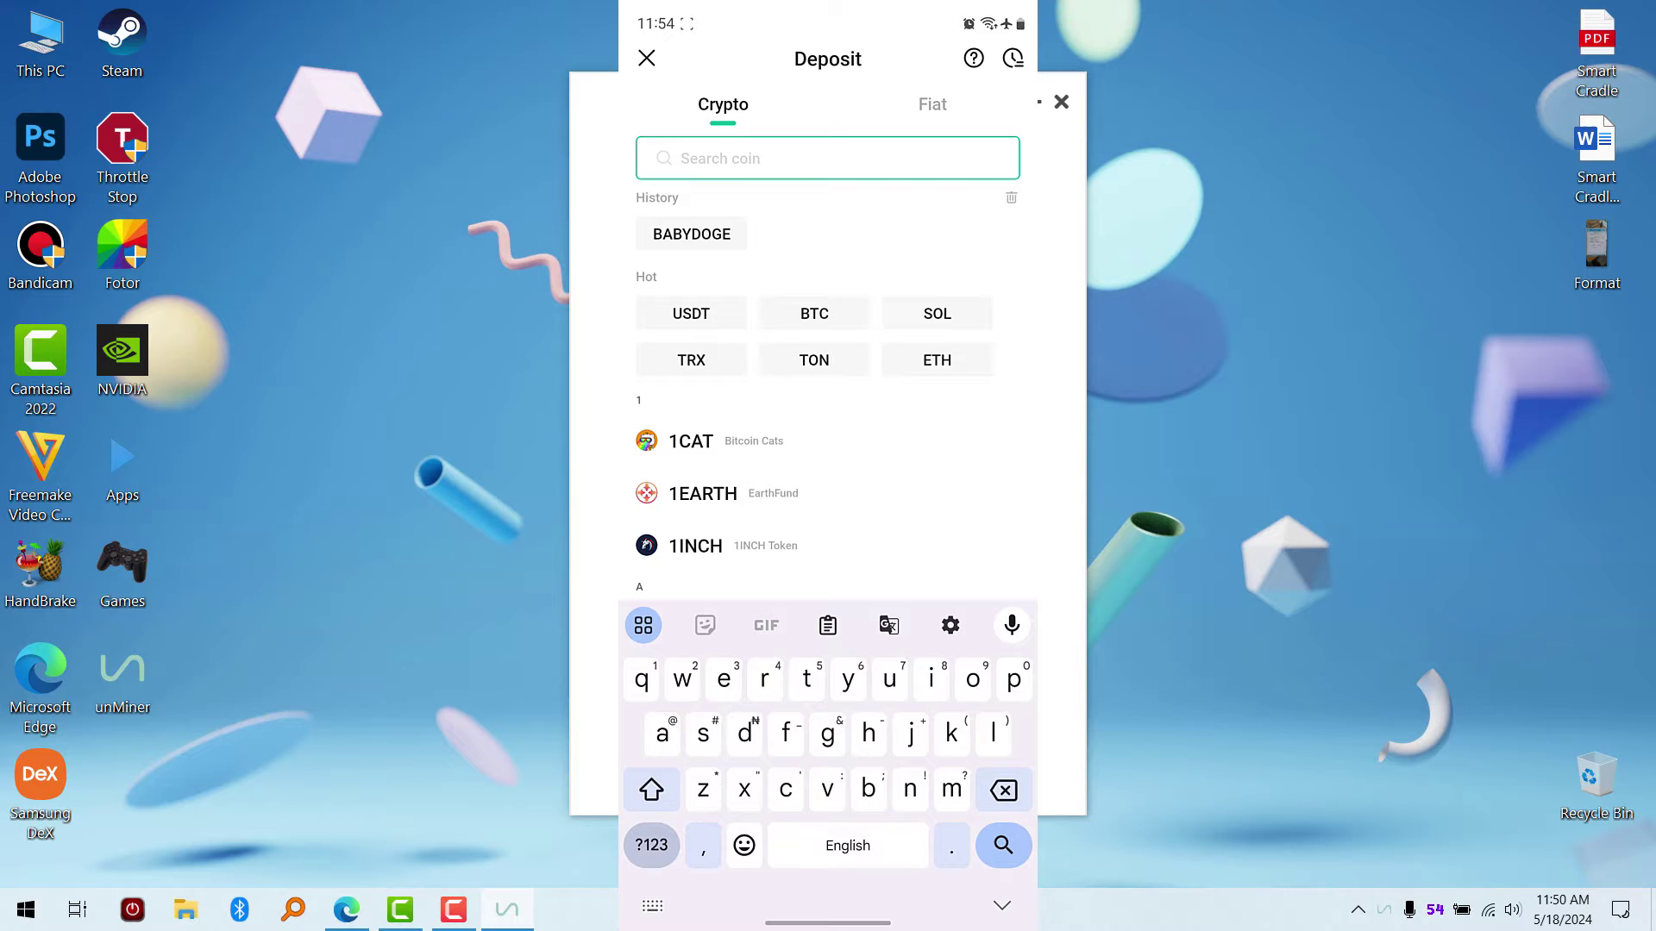
{"action": "type", "text": "Bab"}
{"action": "left_click", "coordinate": [841, 226]}
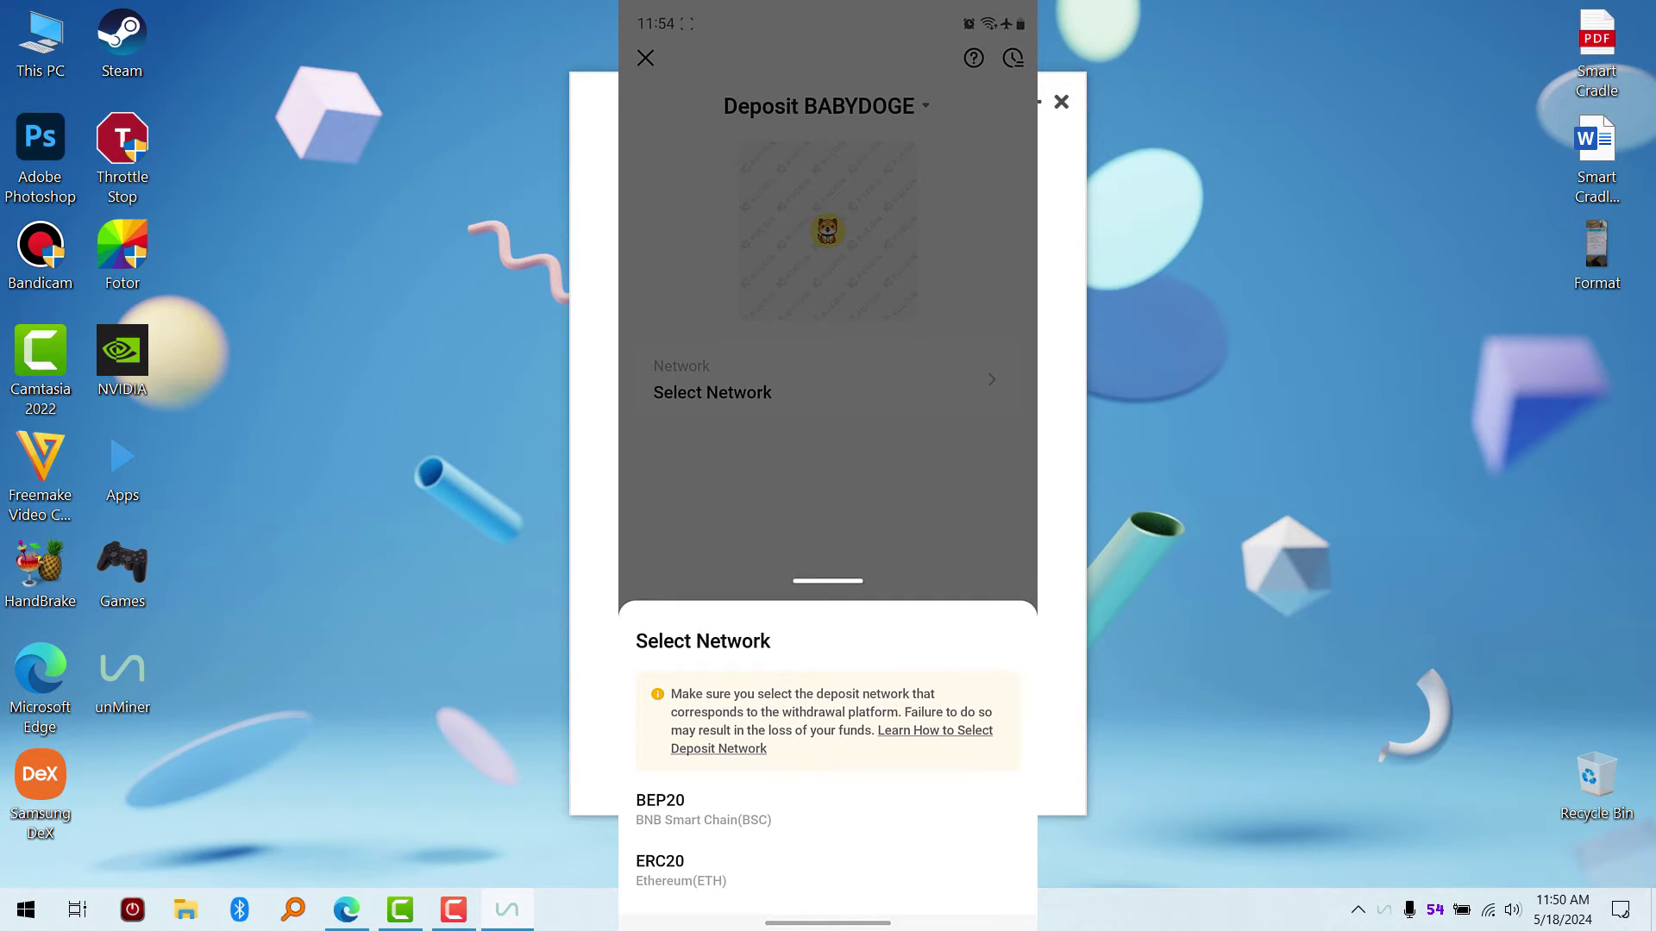
Choose the BEP20 BNB Smart Chain network and copy the deposit address, muting reminders for 7 days.
{"action": "left_click", "coordinate": [702, 809]}
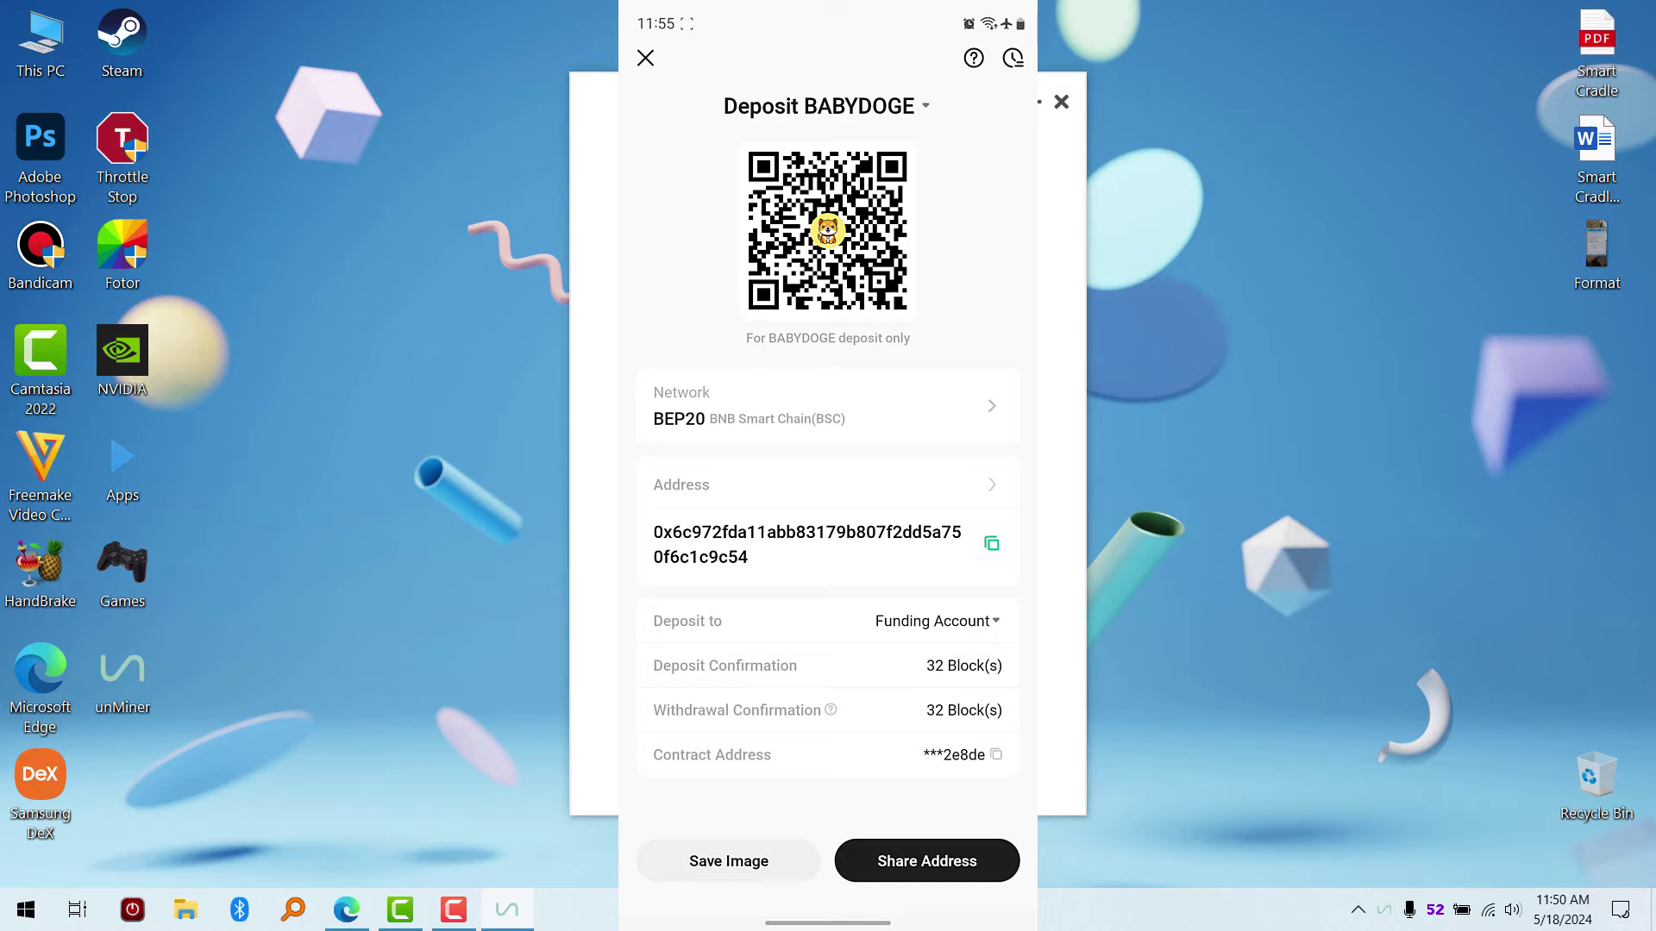
{"action": "left_click", "coordinate": [988, 544]}
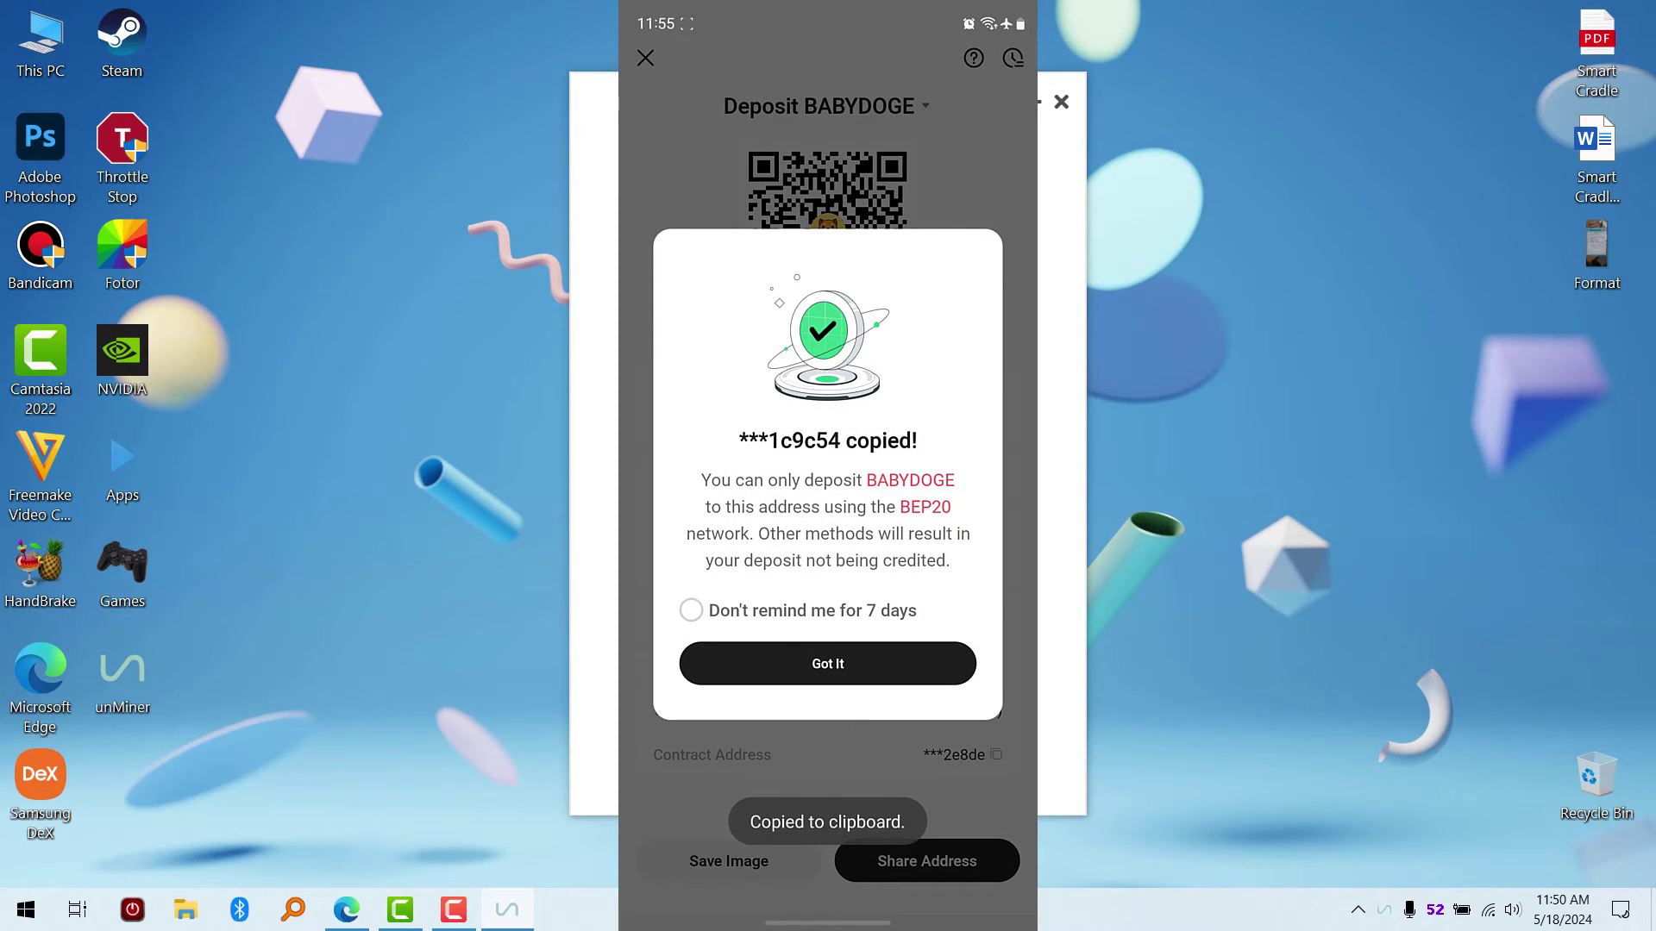
{"action": "left_click", "coordinate": [691, 610]}
{"action": "left_click", "coordinate": [827, 663]}
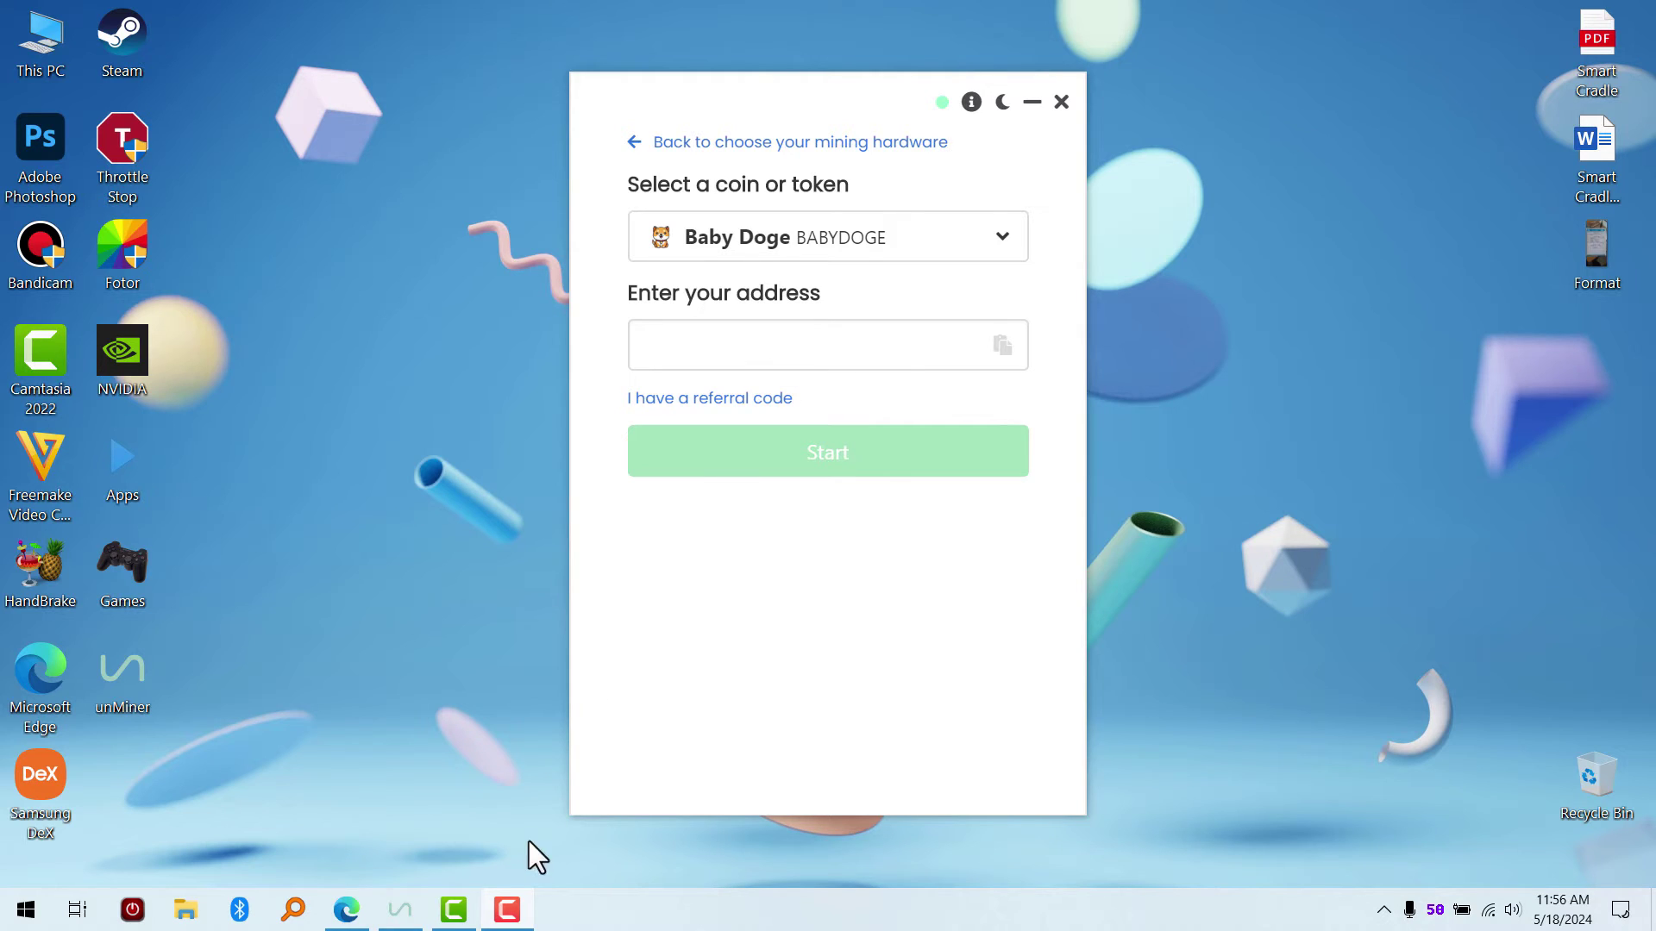
Copy the wallet address from Google Keep's search box, then minimize Edge.
{"action": "left_click", "coordinate": [346, 910]}
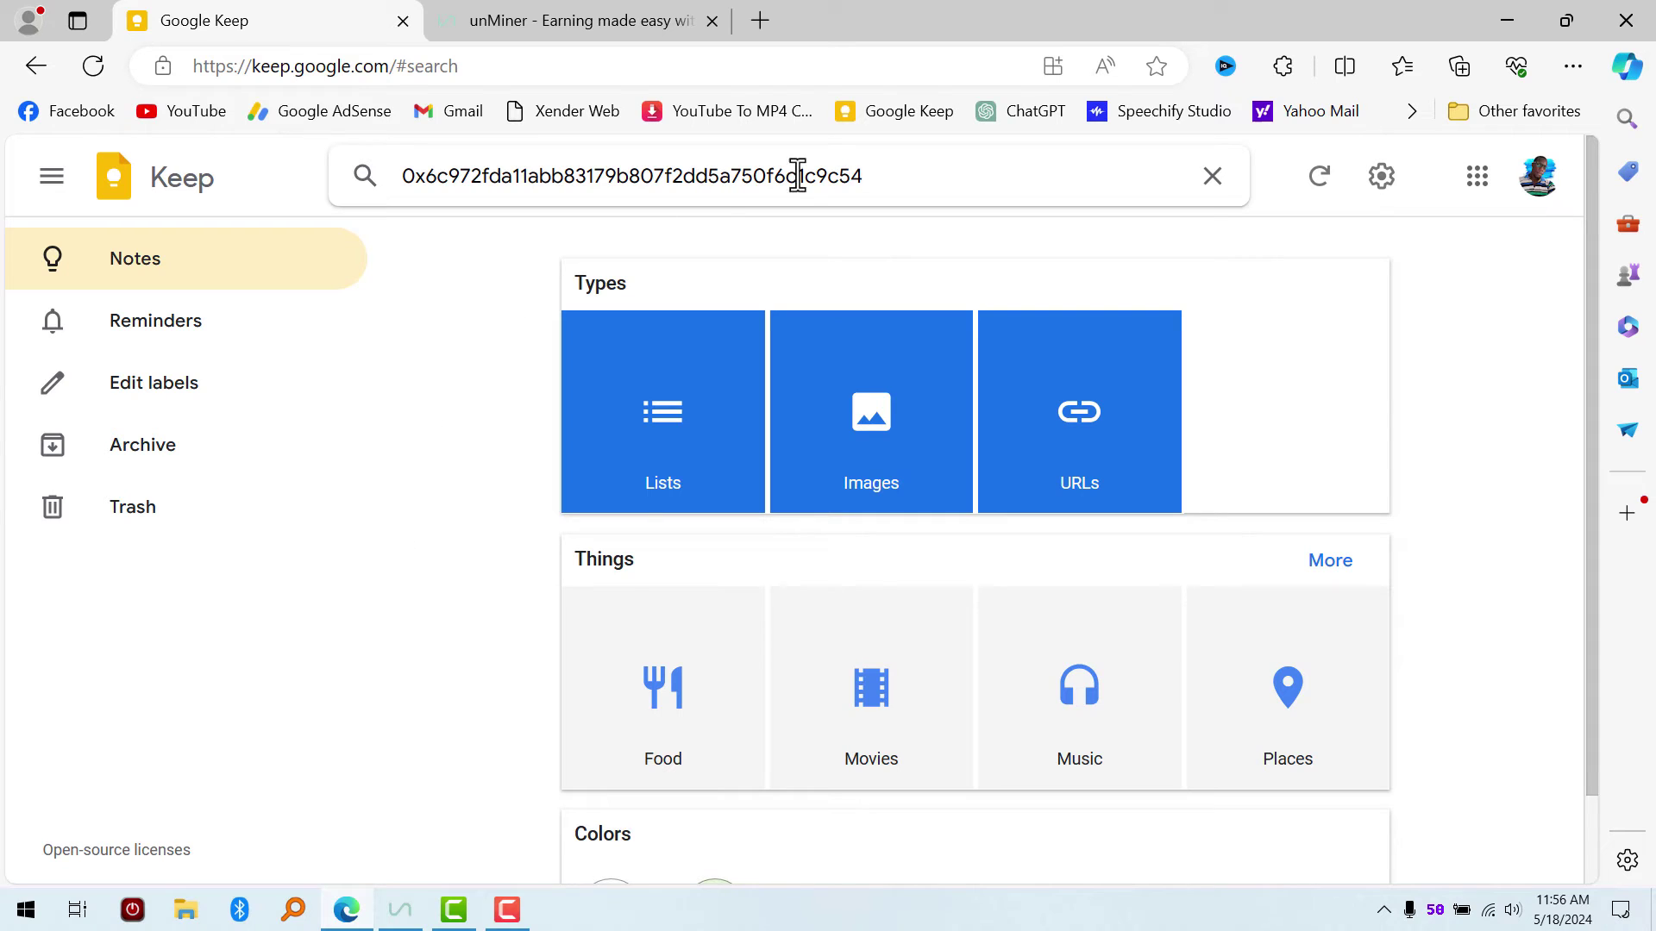
{"action": "left_click_drag", "start_coordinate": [905, 176], "coordinate": [395, 216]}
{"action": "right_click", "coordinate": [444, 184]}
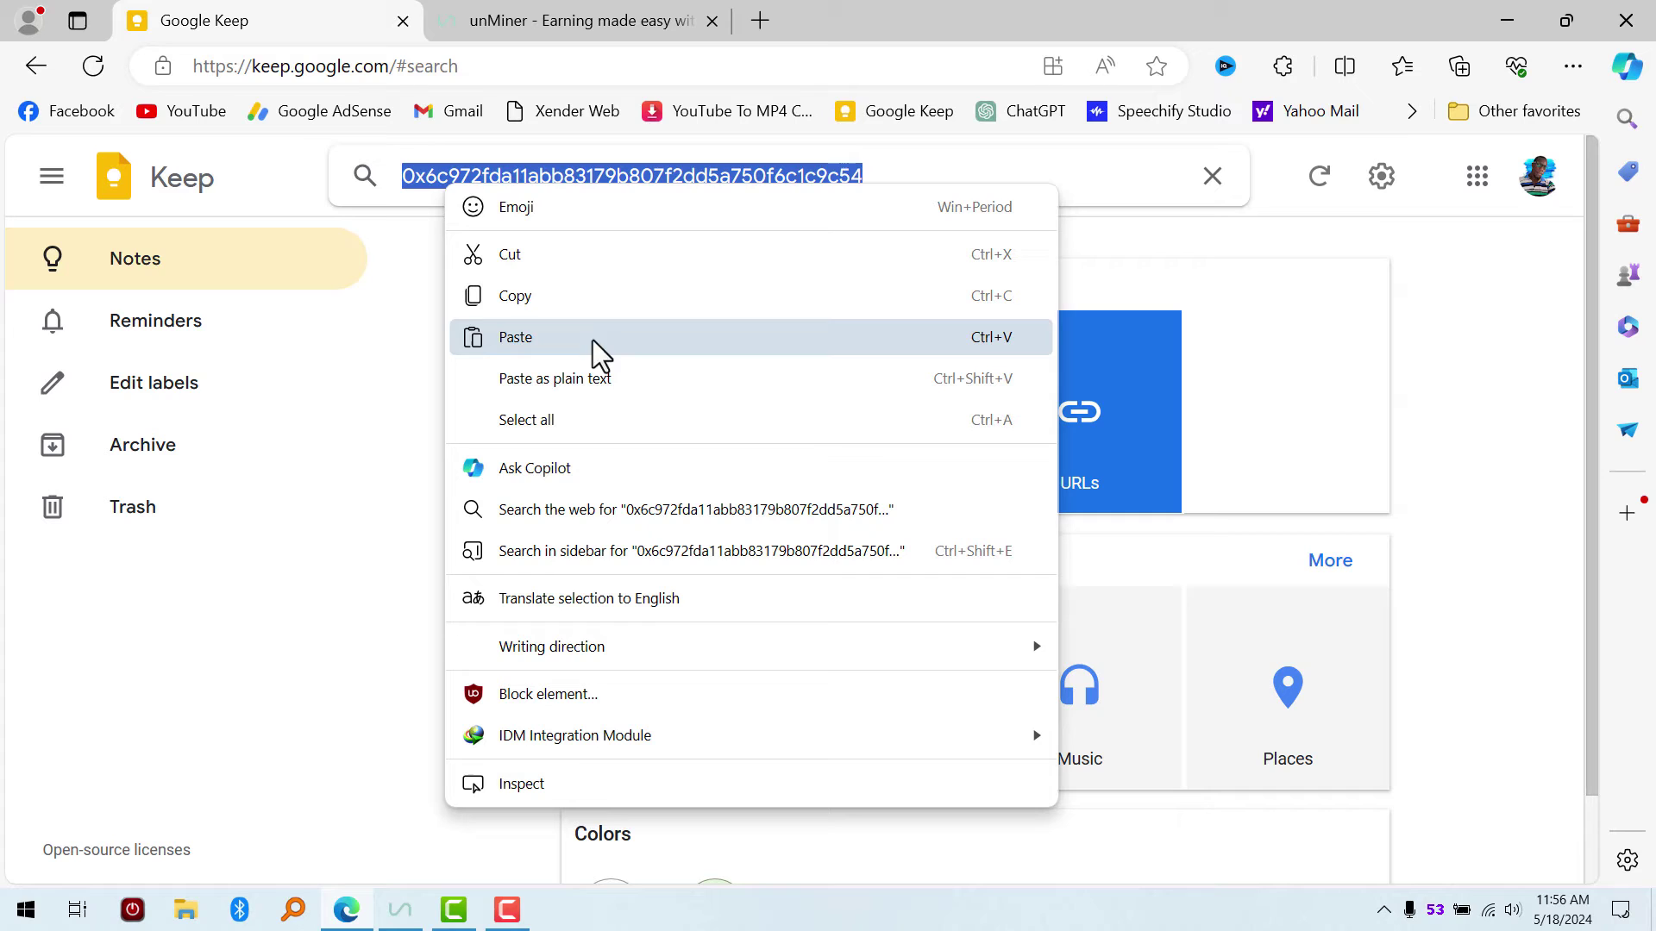
{"action": "left_click", "coordinate": [566, 299]}
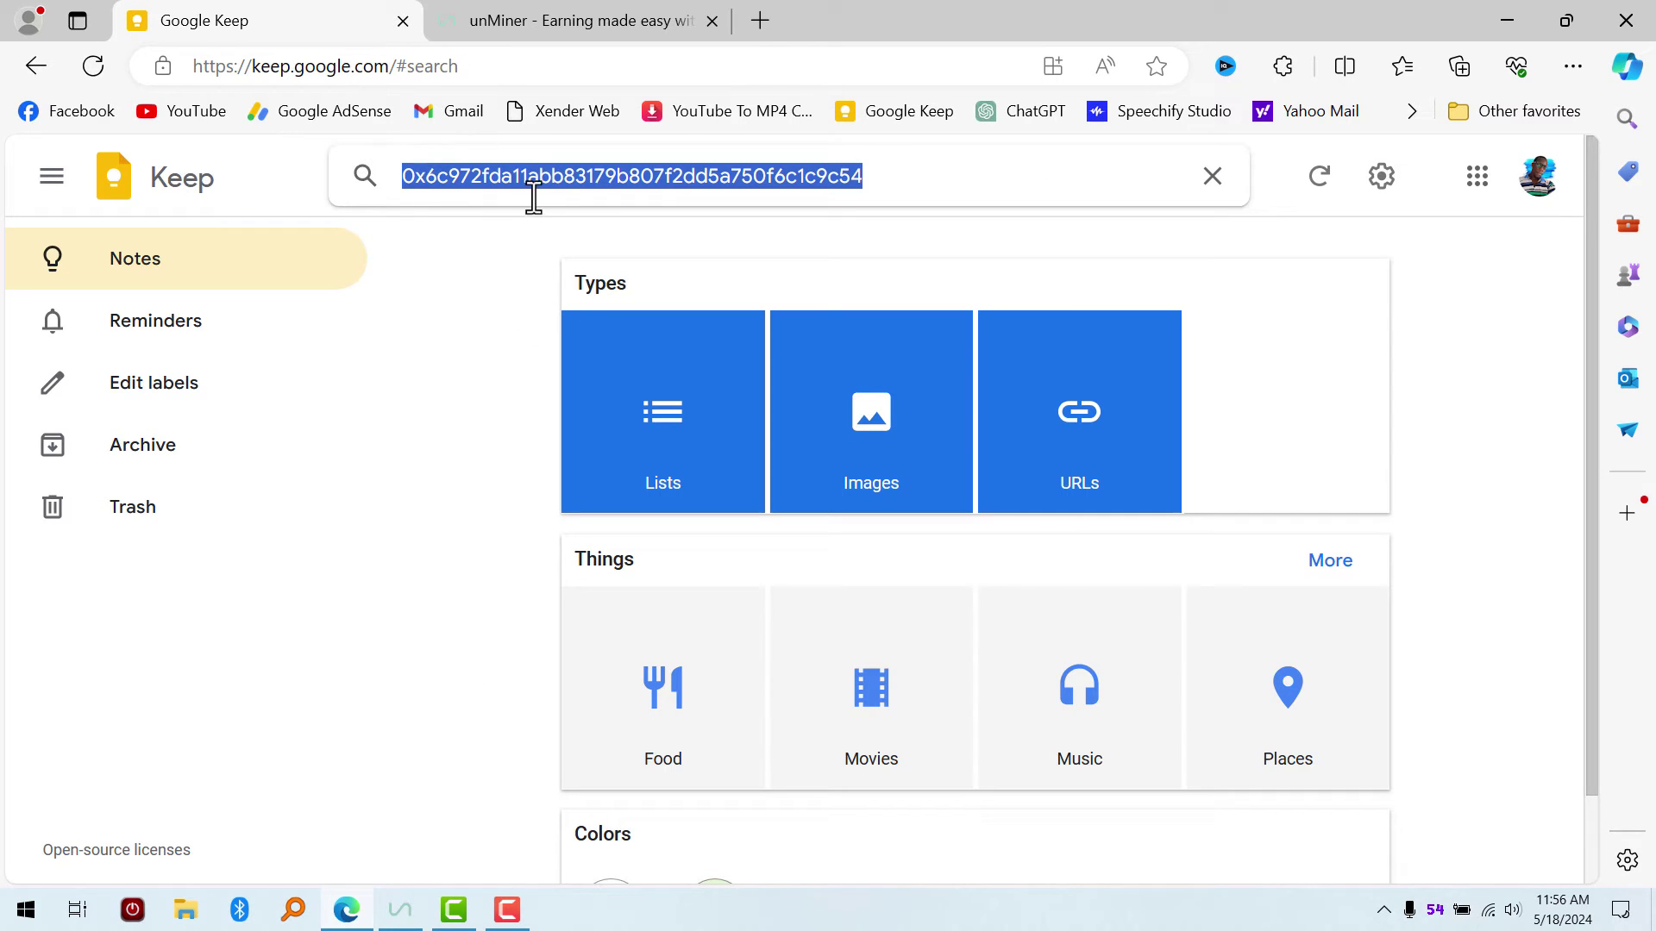
{"action": "left_click", "coordinate": [1507, 21]}
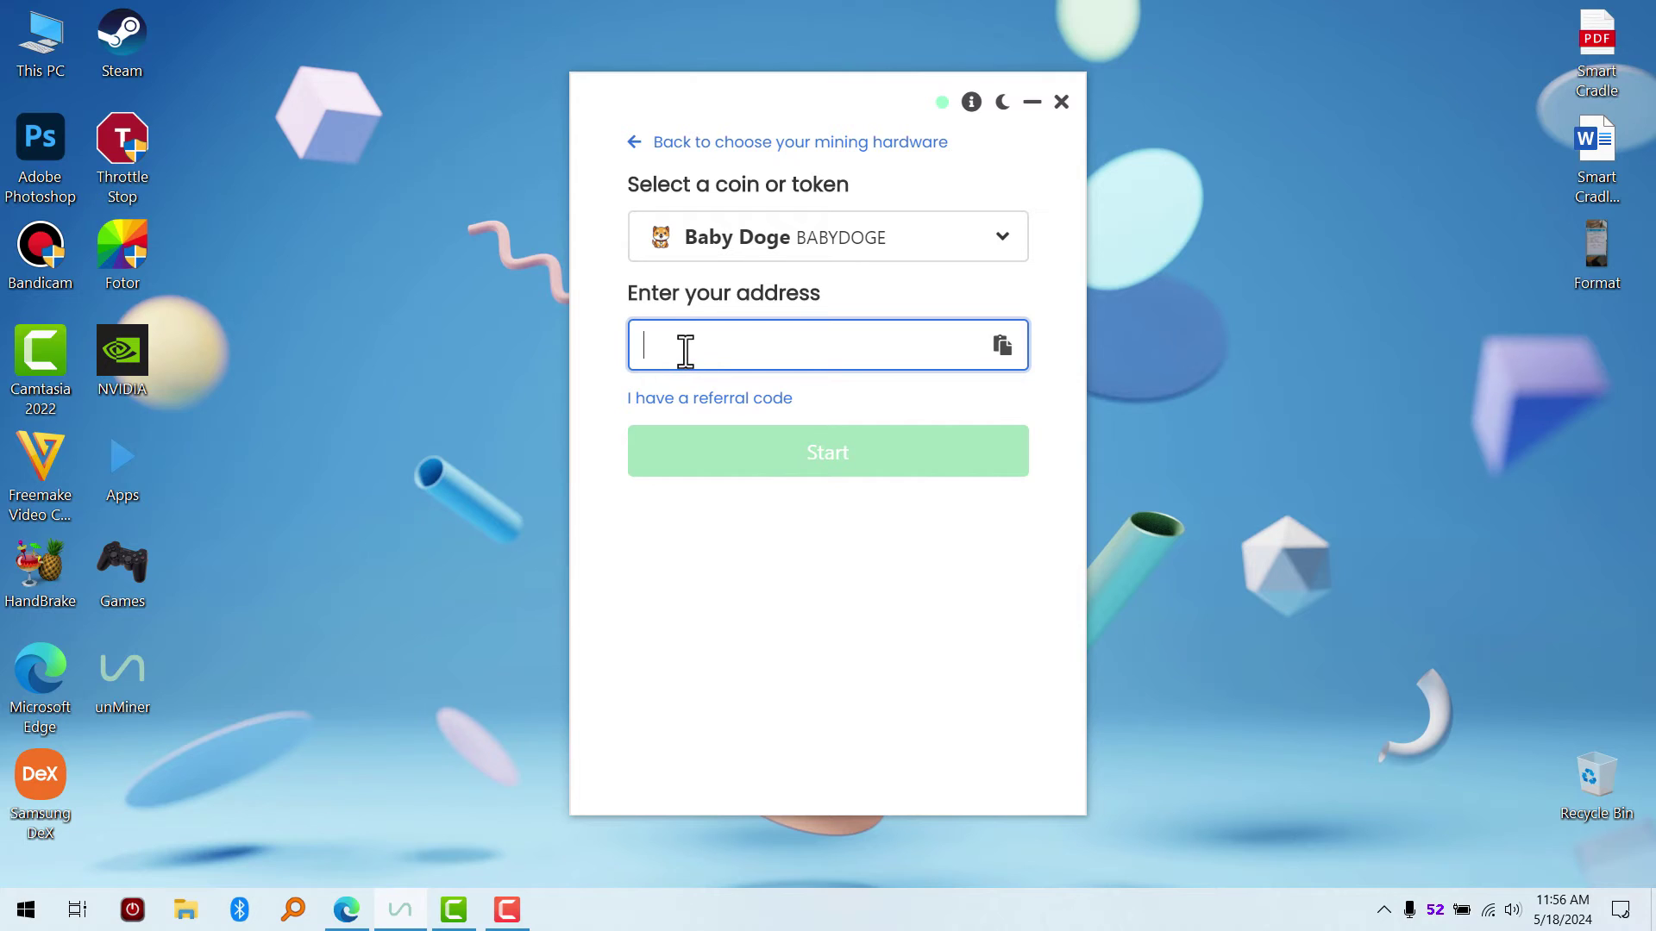
Paste the deposit address into unMiner's address field and highlight the BSC compatibility note.
{"action": "left_click", "coordinate": [1001, 346]}
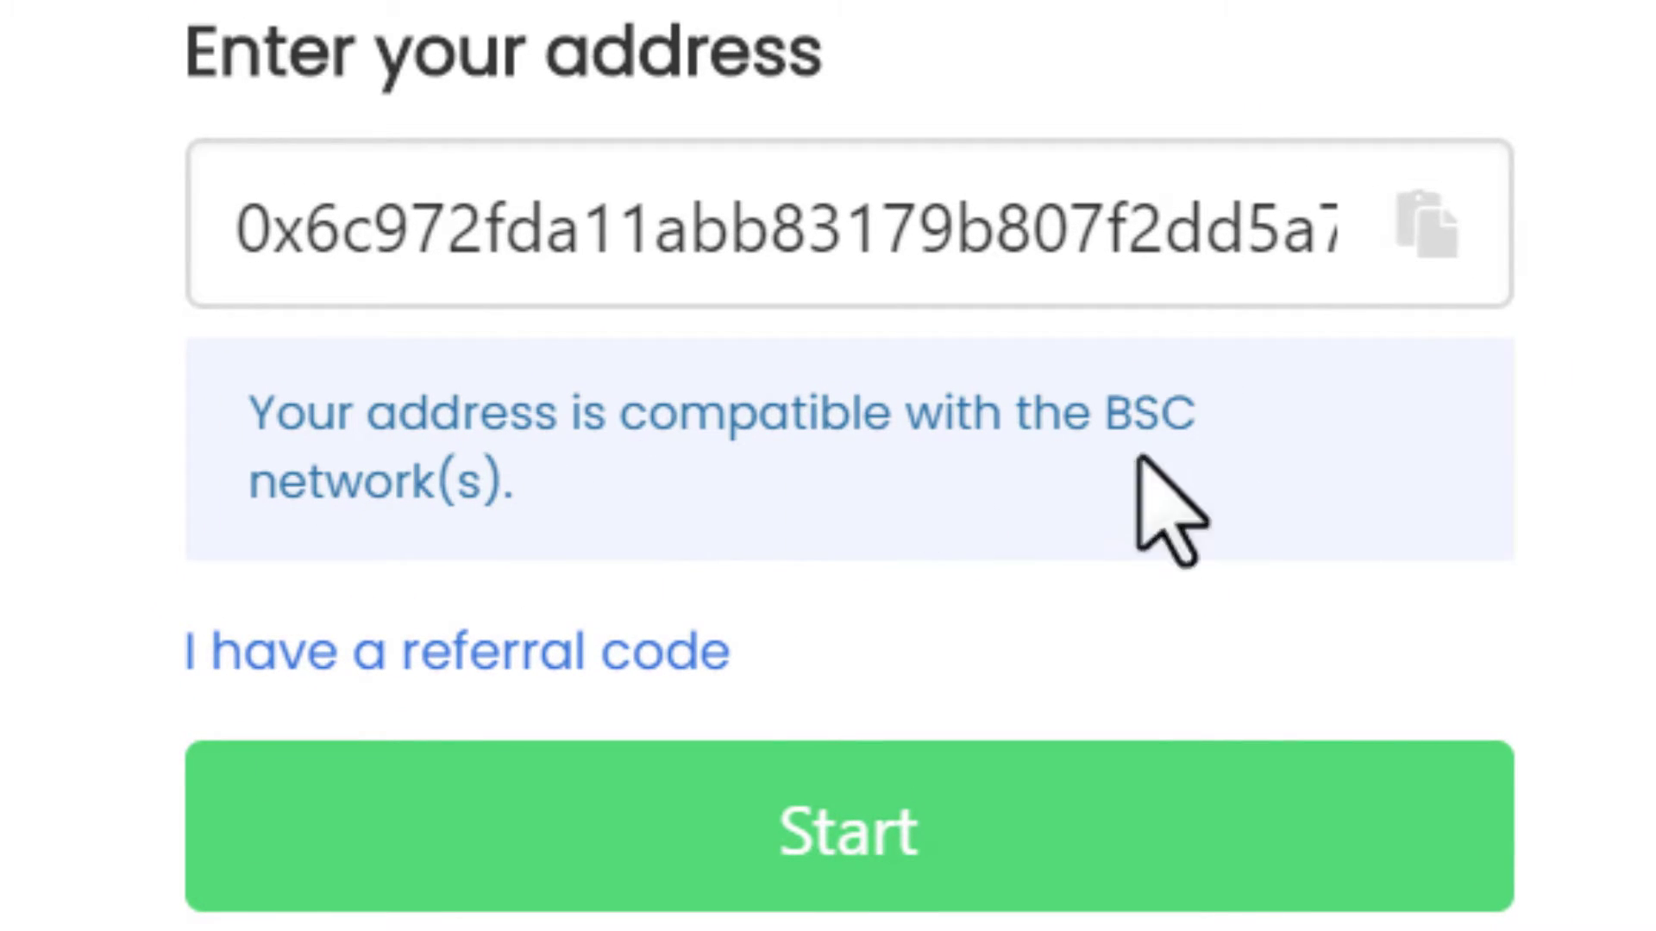
{"action": "left_click_drag", "start_coordinate": [1108, 414], "coordinate": [1164, 414]}
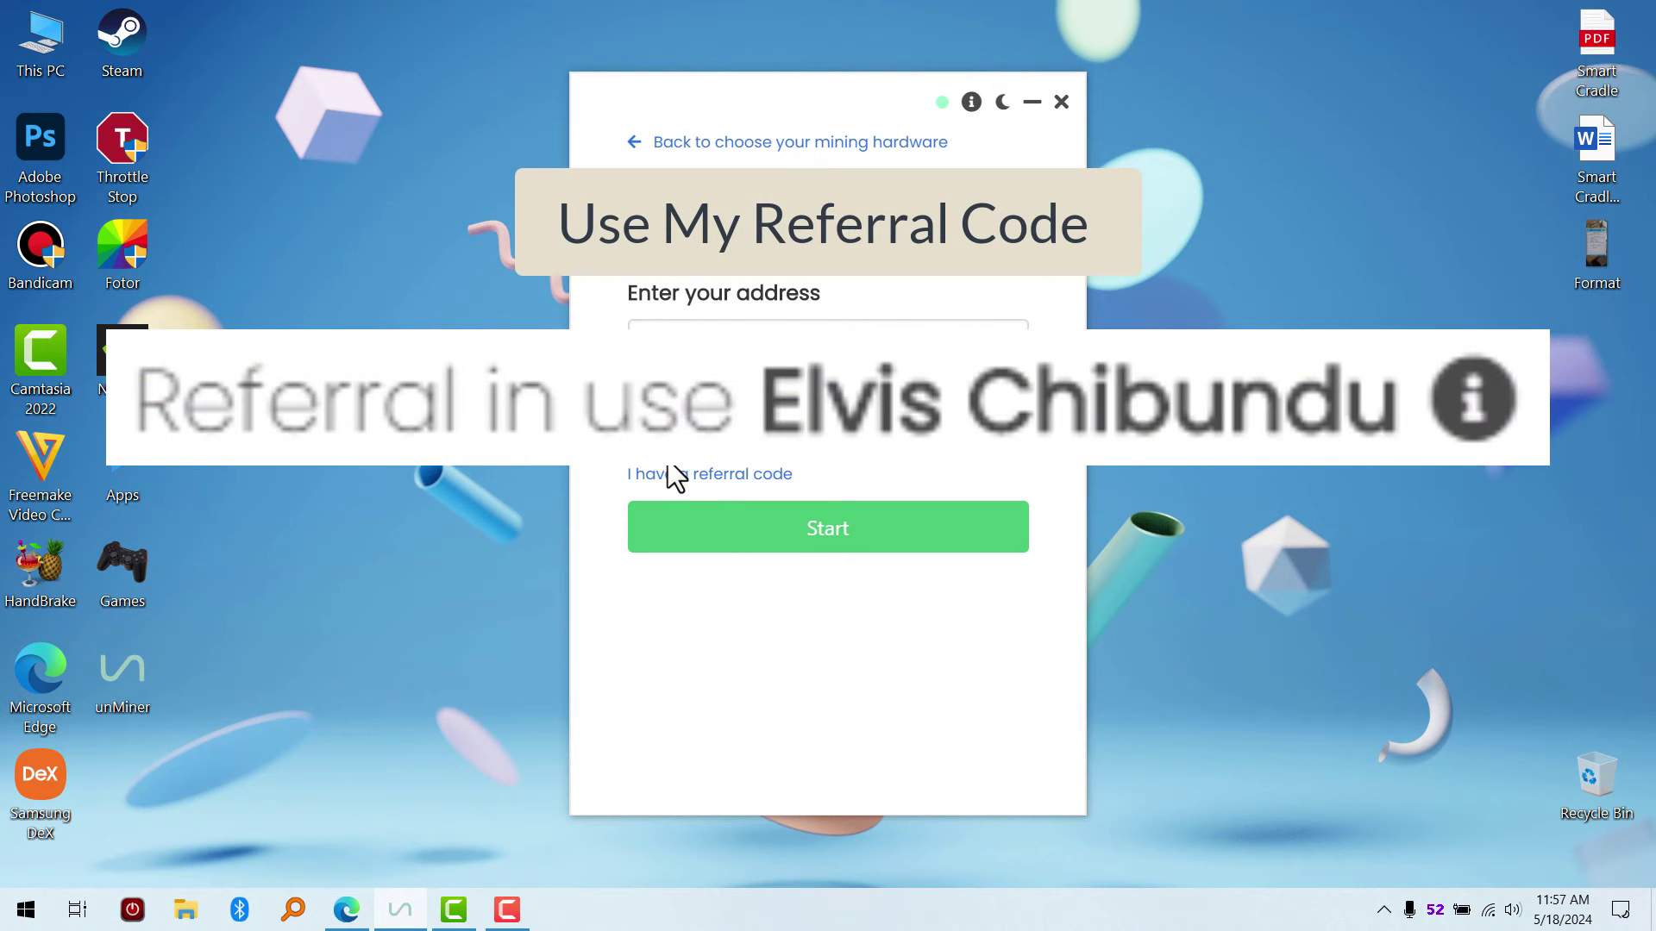
Start mining Baby Doge and focus the window showing balance and local hashrate.
{"action": "left_click", "coordinate": [858, 531]}
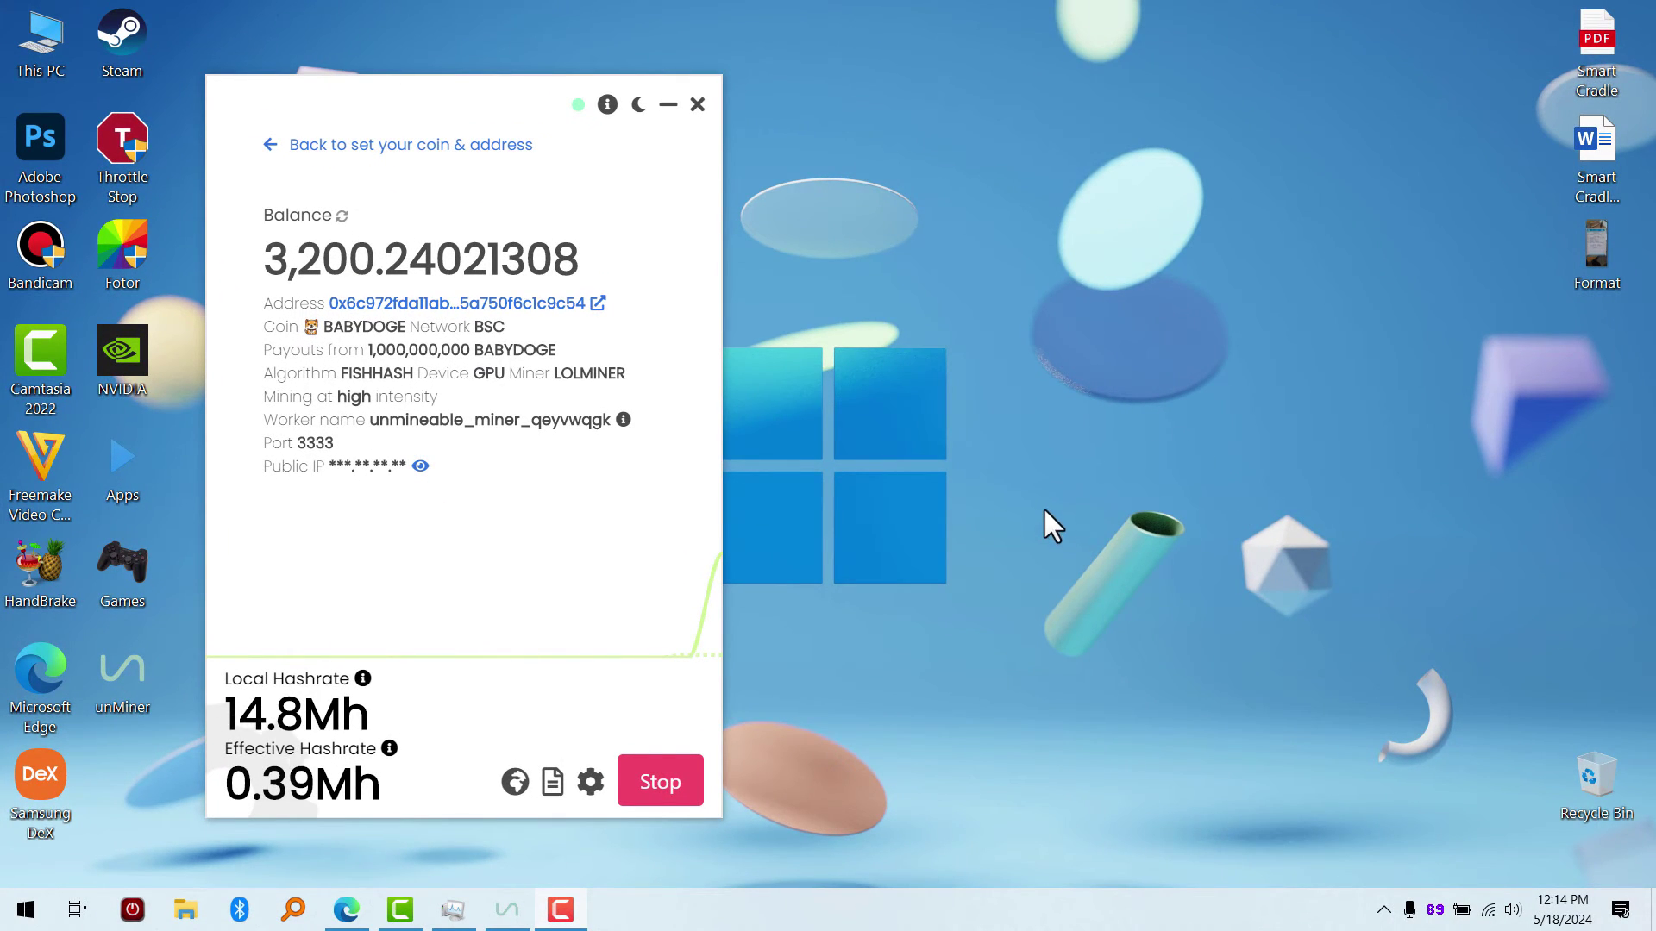
{"action": "left_click", "coordinate": [231, 708]}
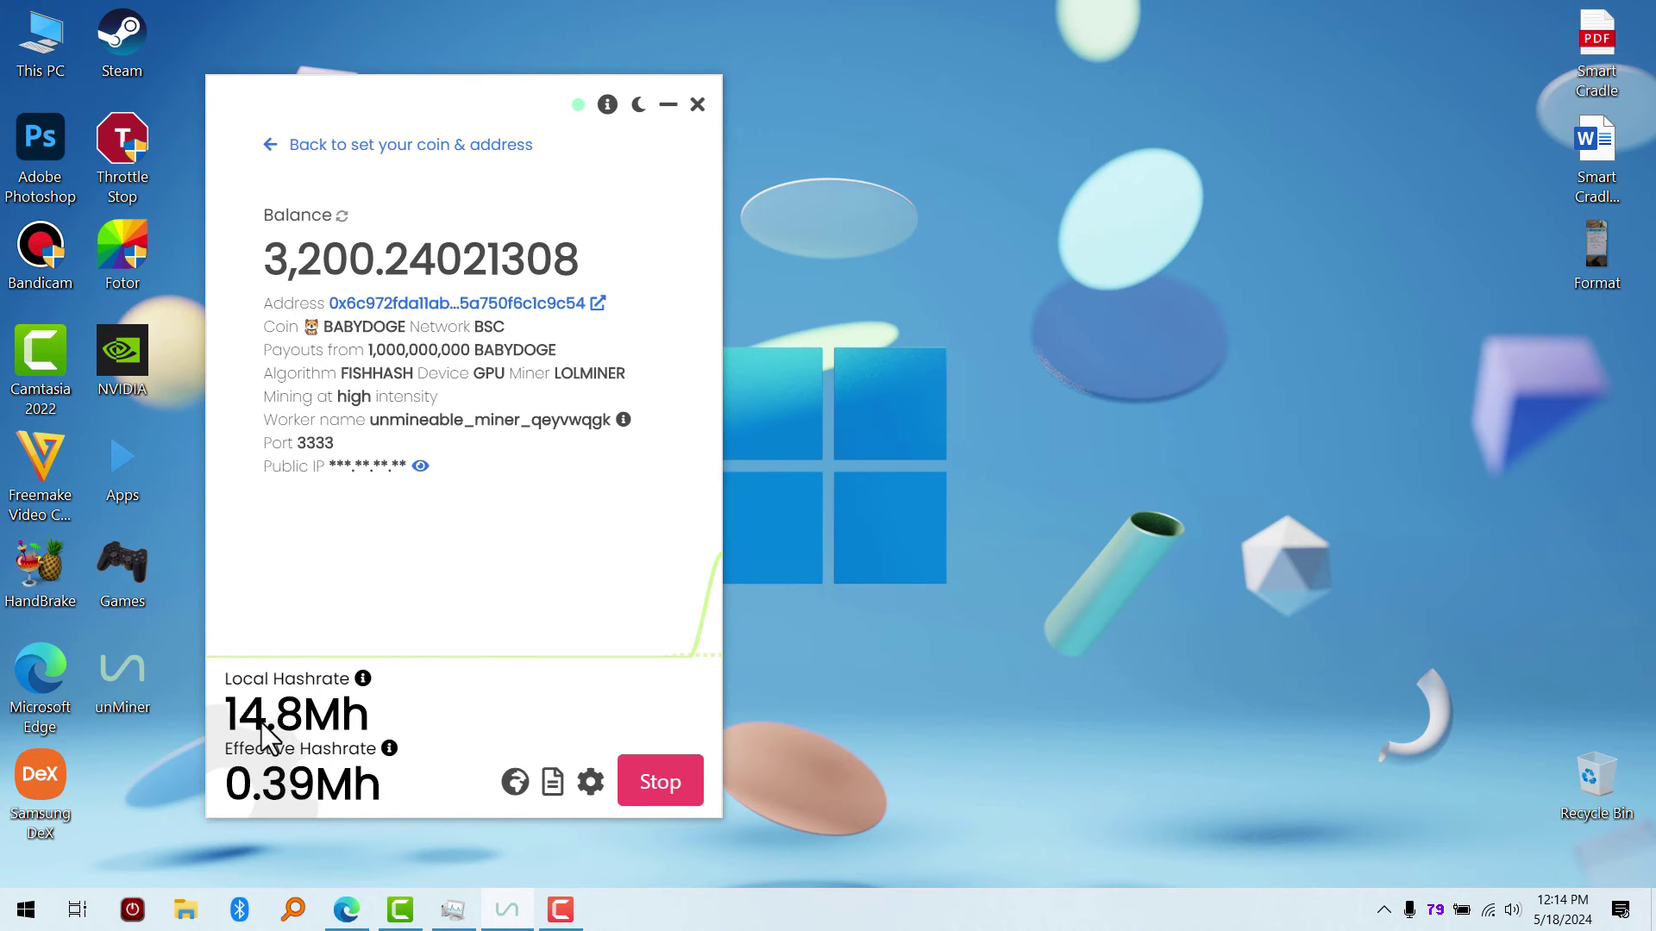
Open unMiner's mining settings and browse the GPU mining algorithm list.
{"action": "left_click", "coordinate": [591, 782]}
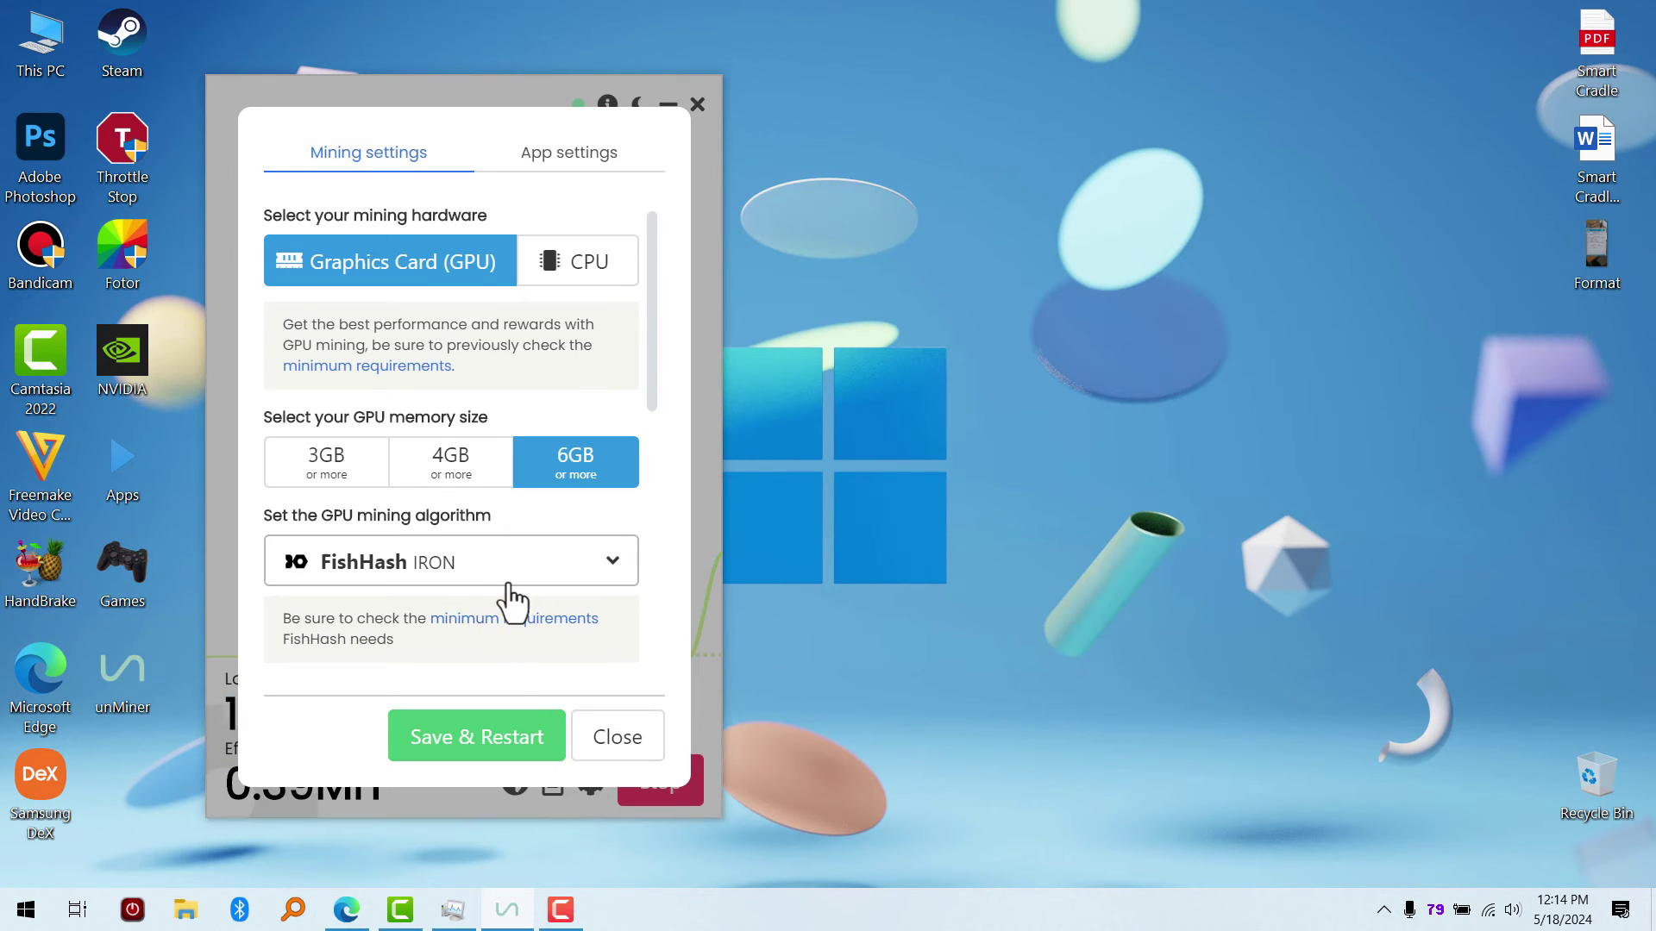
{"action": "scroll", "coordinate": [650, 561], "scroll_direction": "down", "scroll_amount": 2}
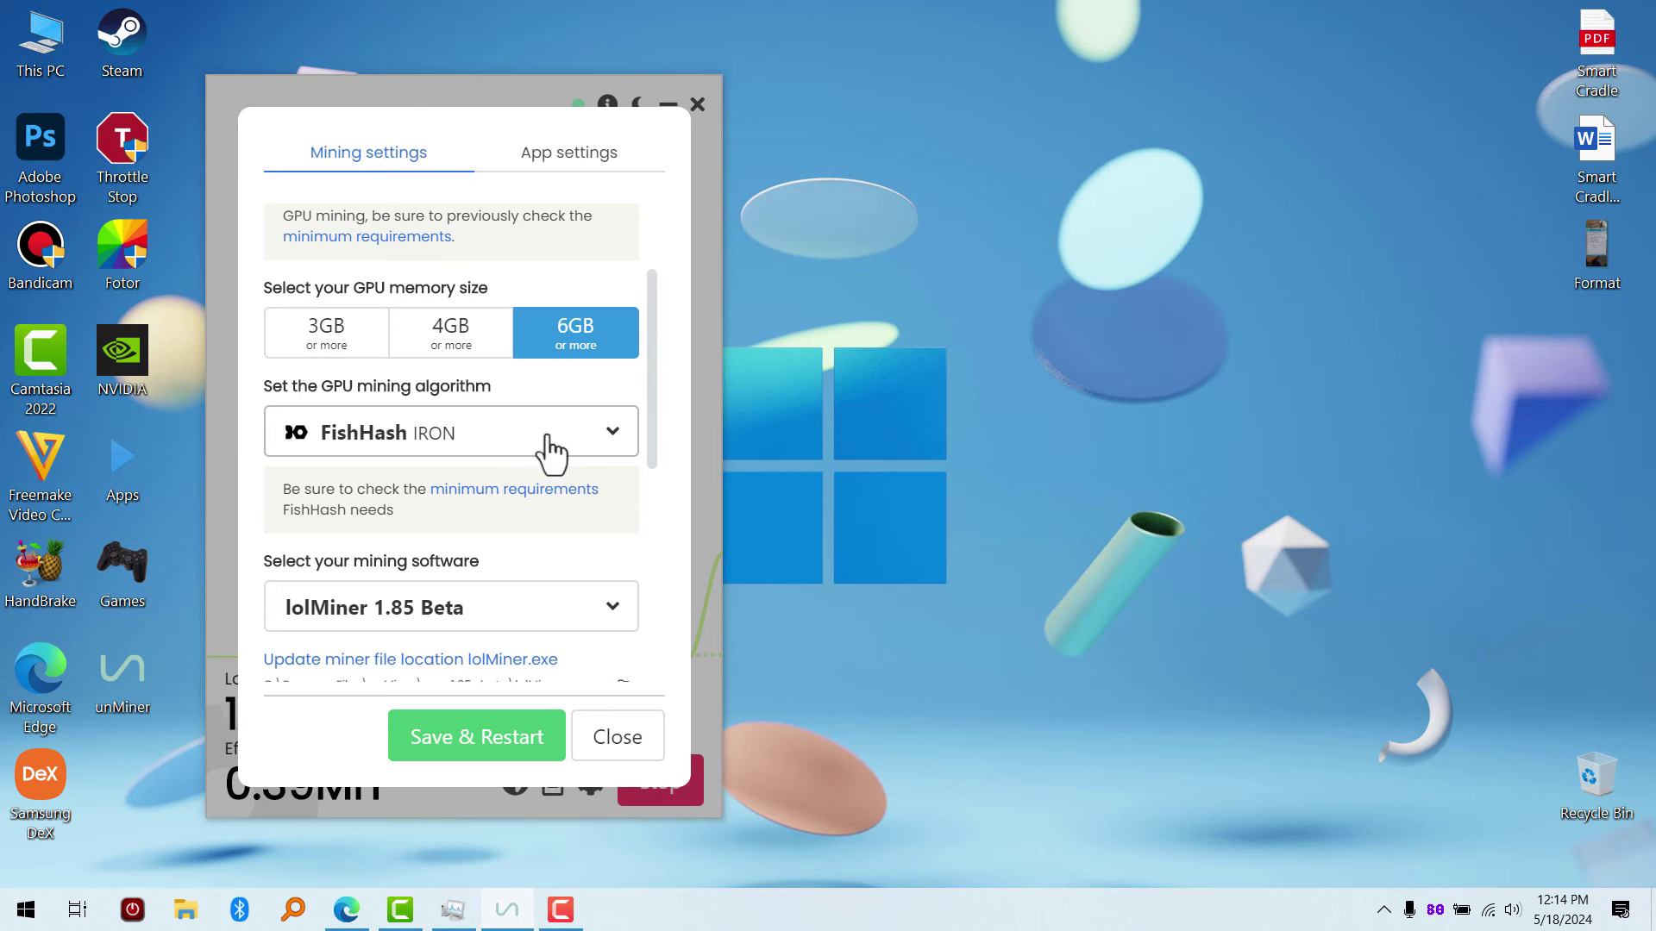
{"action": "left_click", "coordinate": [617, 435]}
{"action": "scroll", "coordinate": [513, 474], "scroll_direction": "down", "scroll_amount": 2}
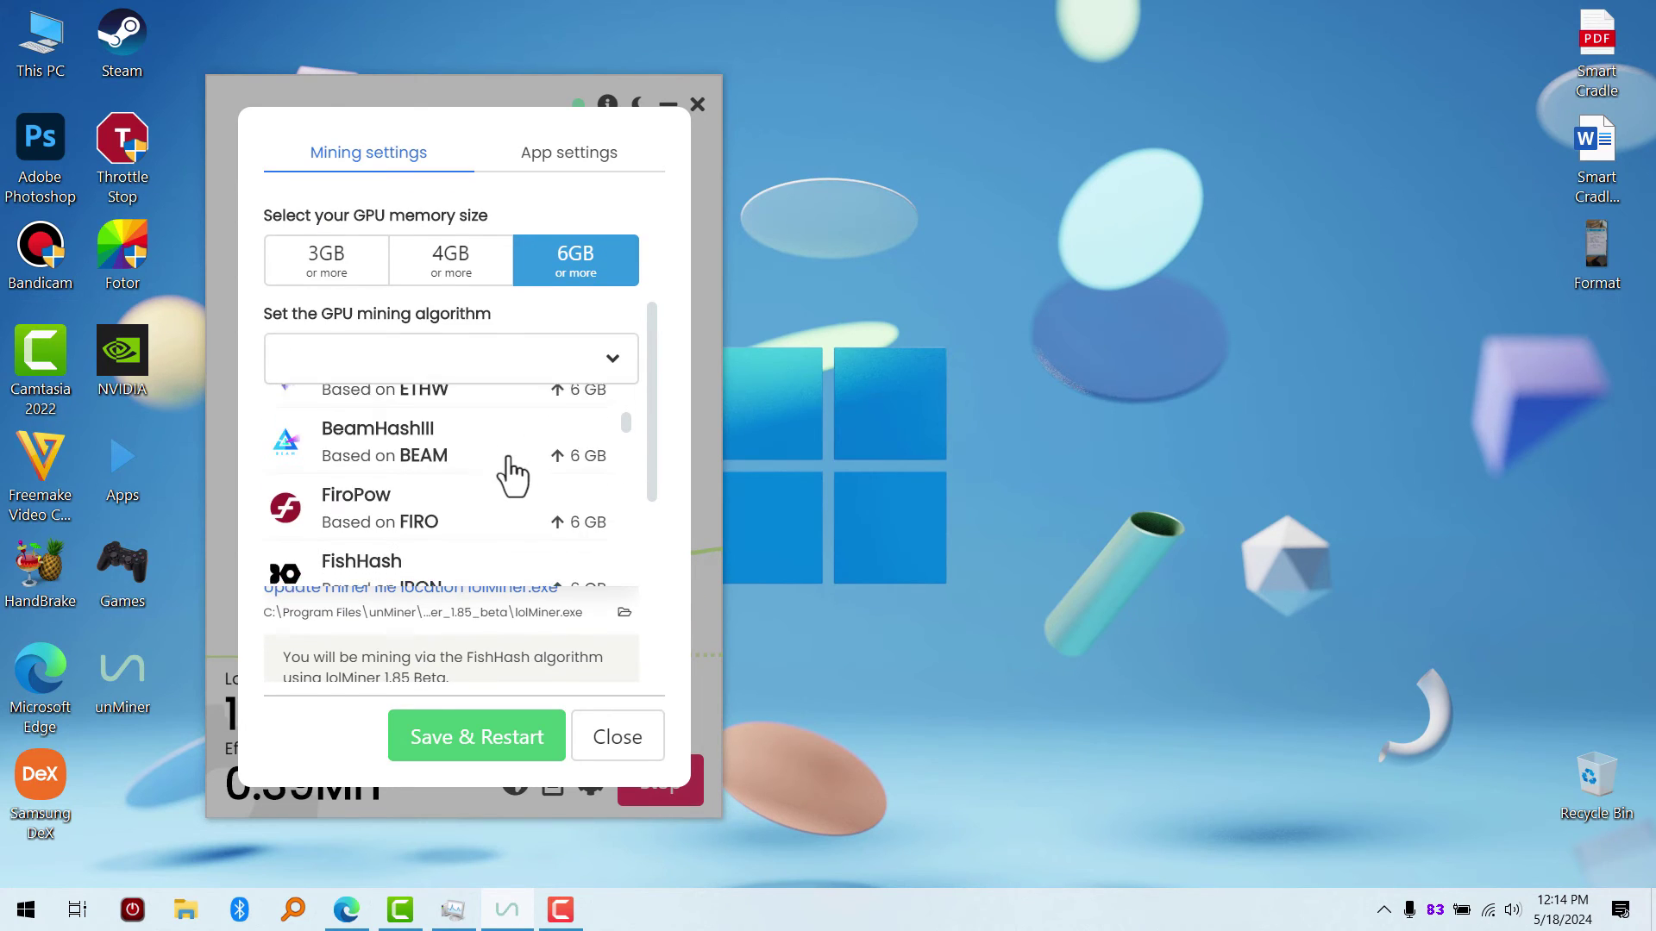
{"action": "scroll", "coordinate": [513, 474], "scroll_direction": "down", "scroll_amount": 5}
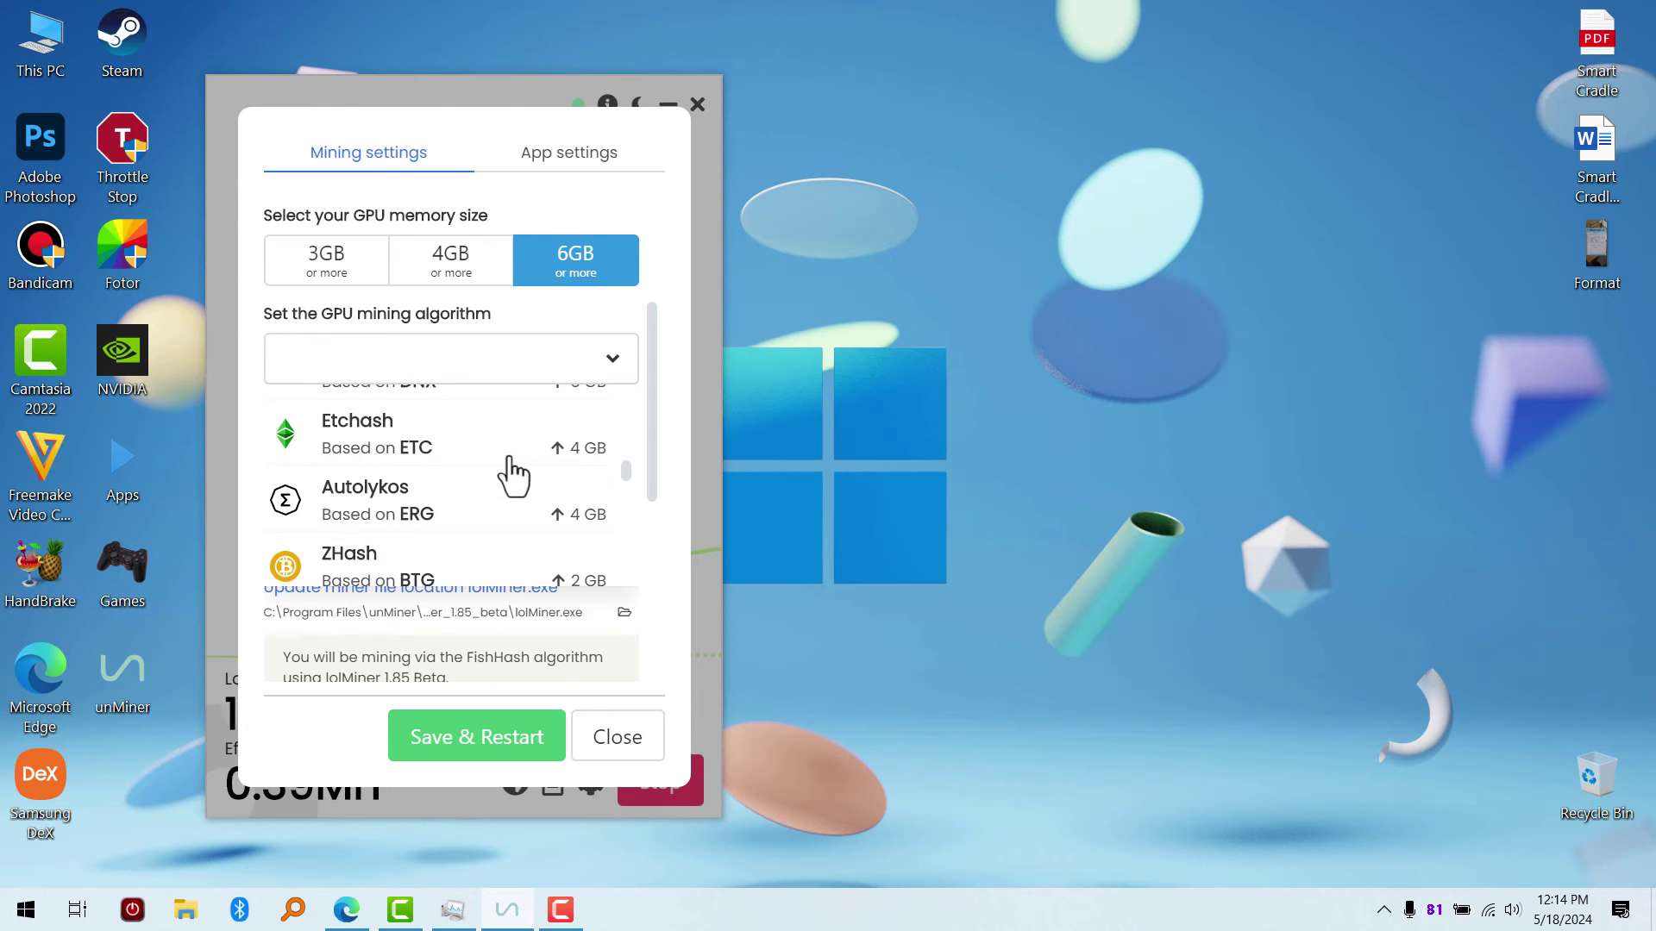
{"action": "scroll", "coordinate": [517, 479], "scroll_direction": "down", "scroll_amount": 5}
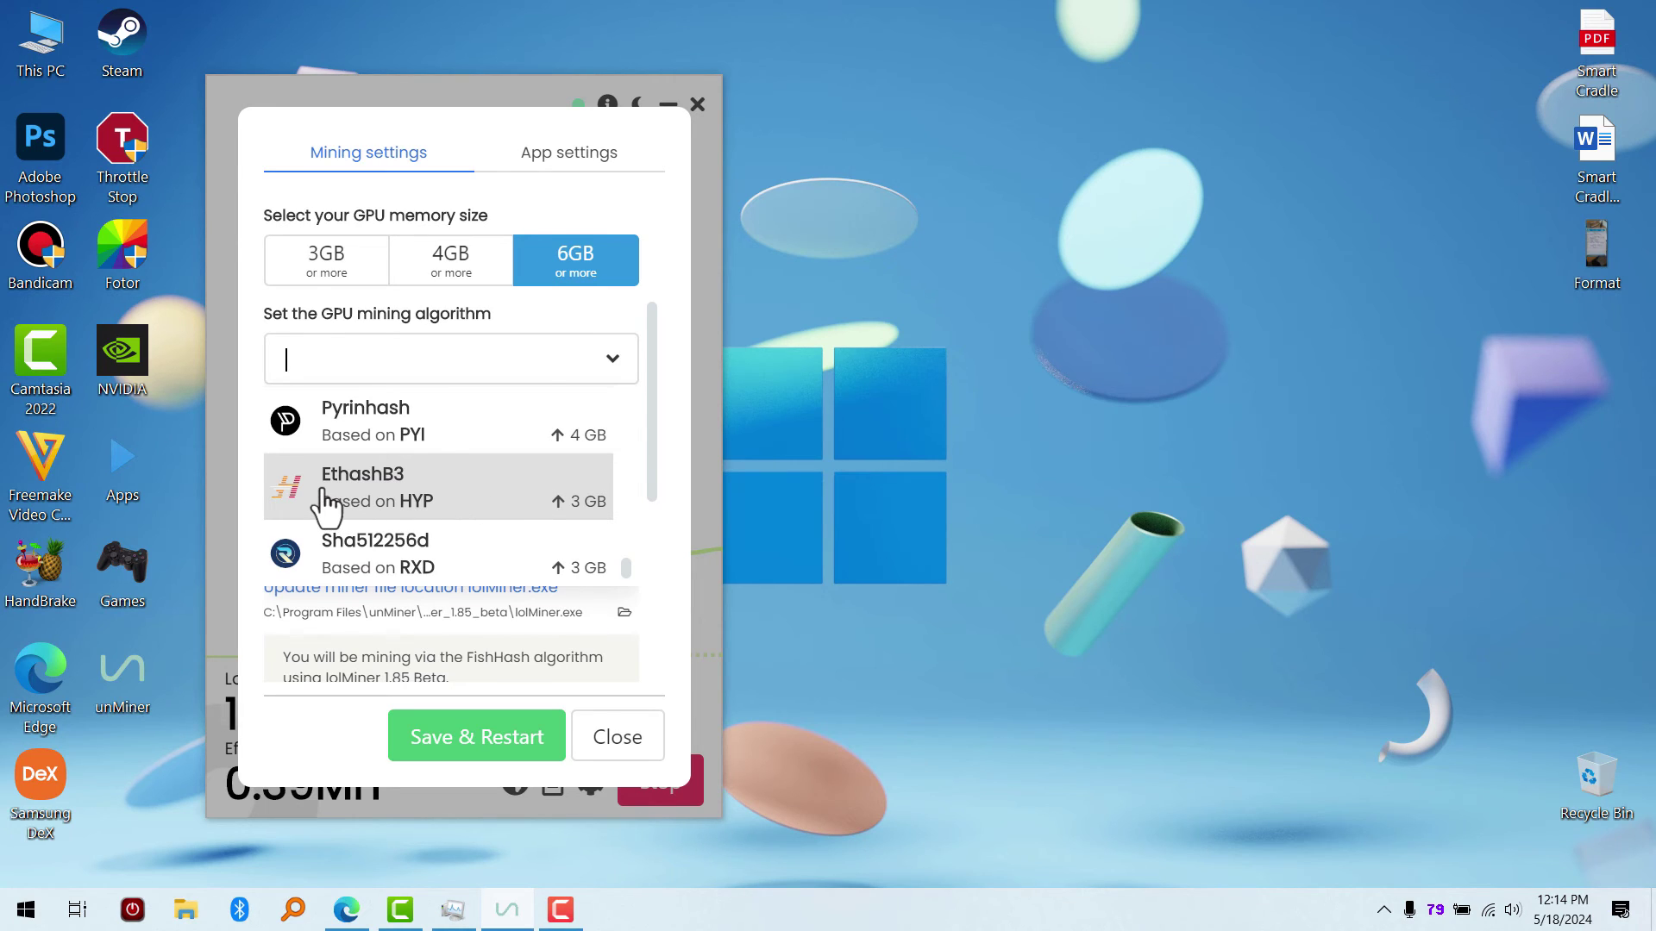
{"action": "scroll", "coordinate": [562, 414], "scroll_direction": "down", "scroll_amount": 3}
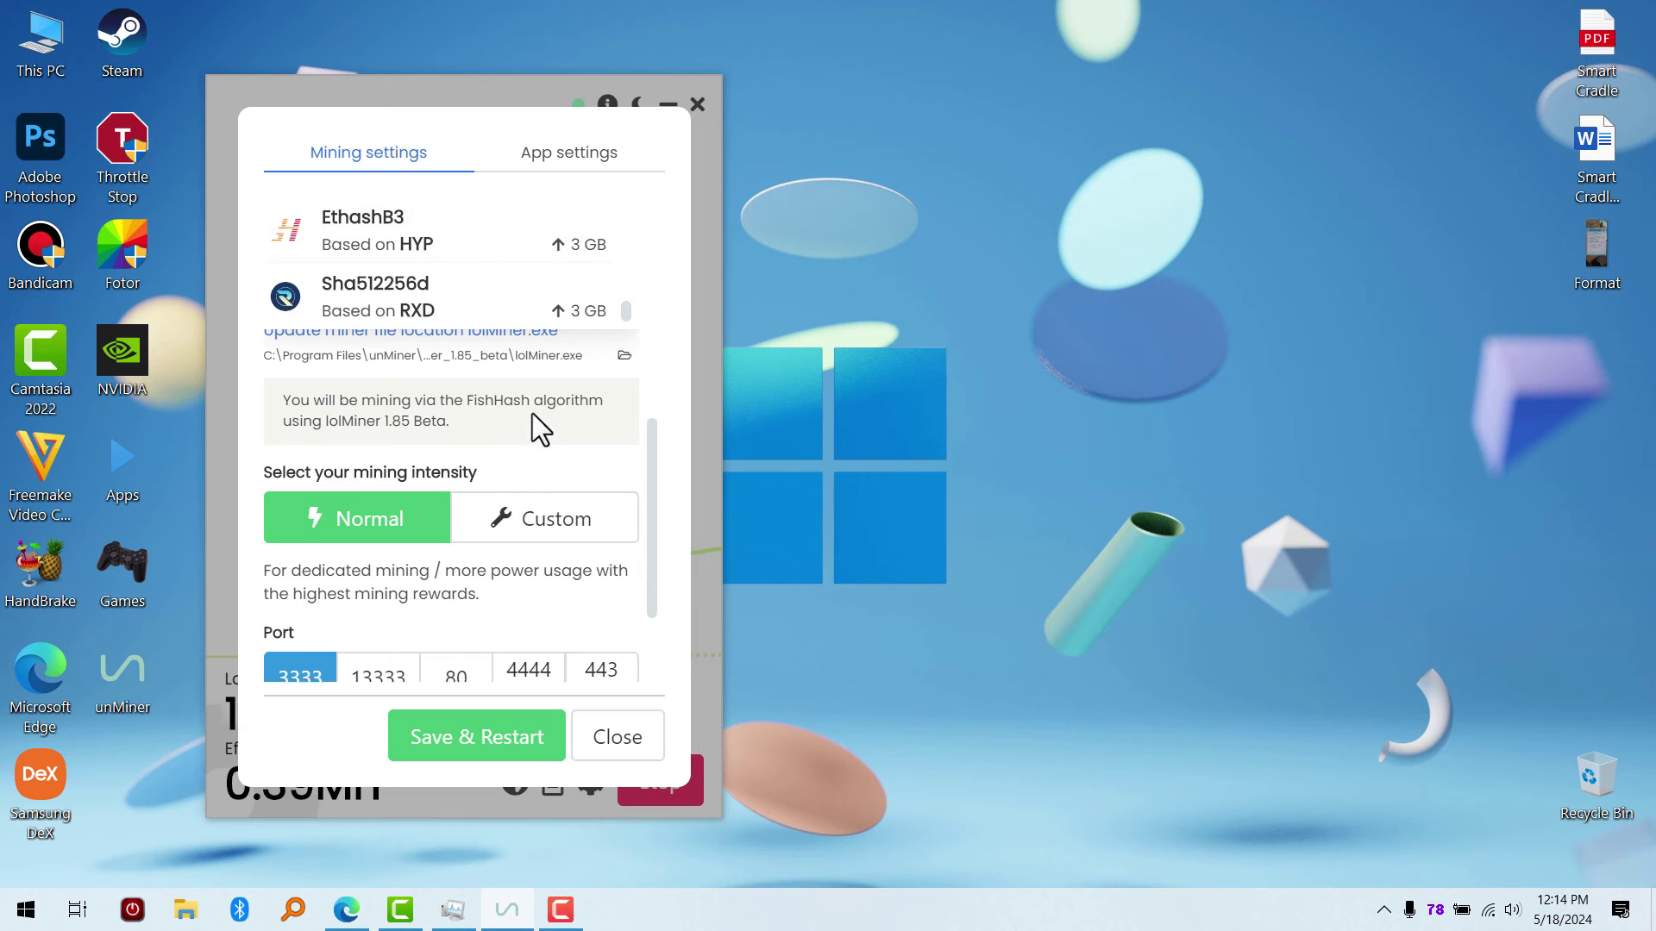
{"action": "scroll", "coordinate": [539, 429], "scroll_direction": "up", "scroll_amount": 3}
{"action": "scroll", "coordinate": [624, 544], "scroll_direction": "up", "scroll_amount": 5}
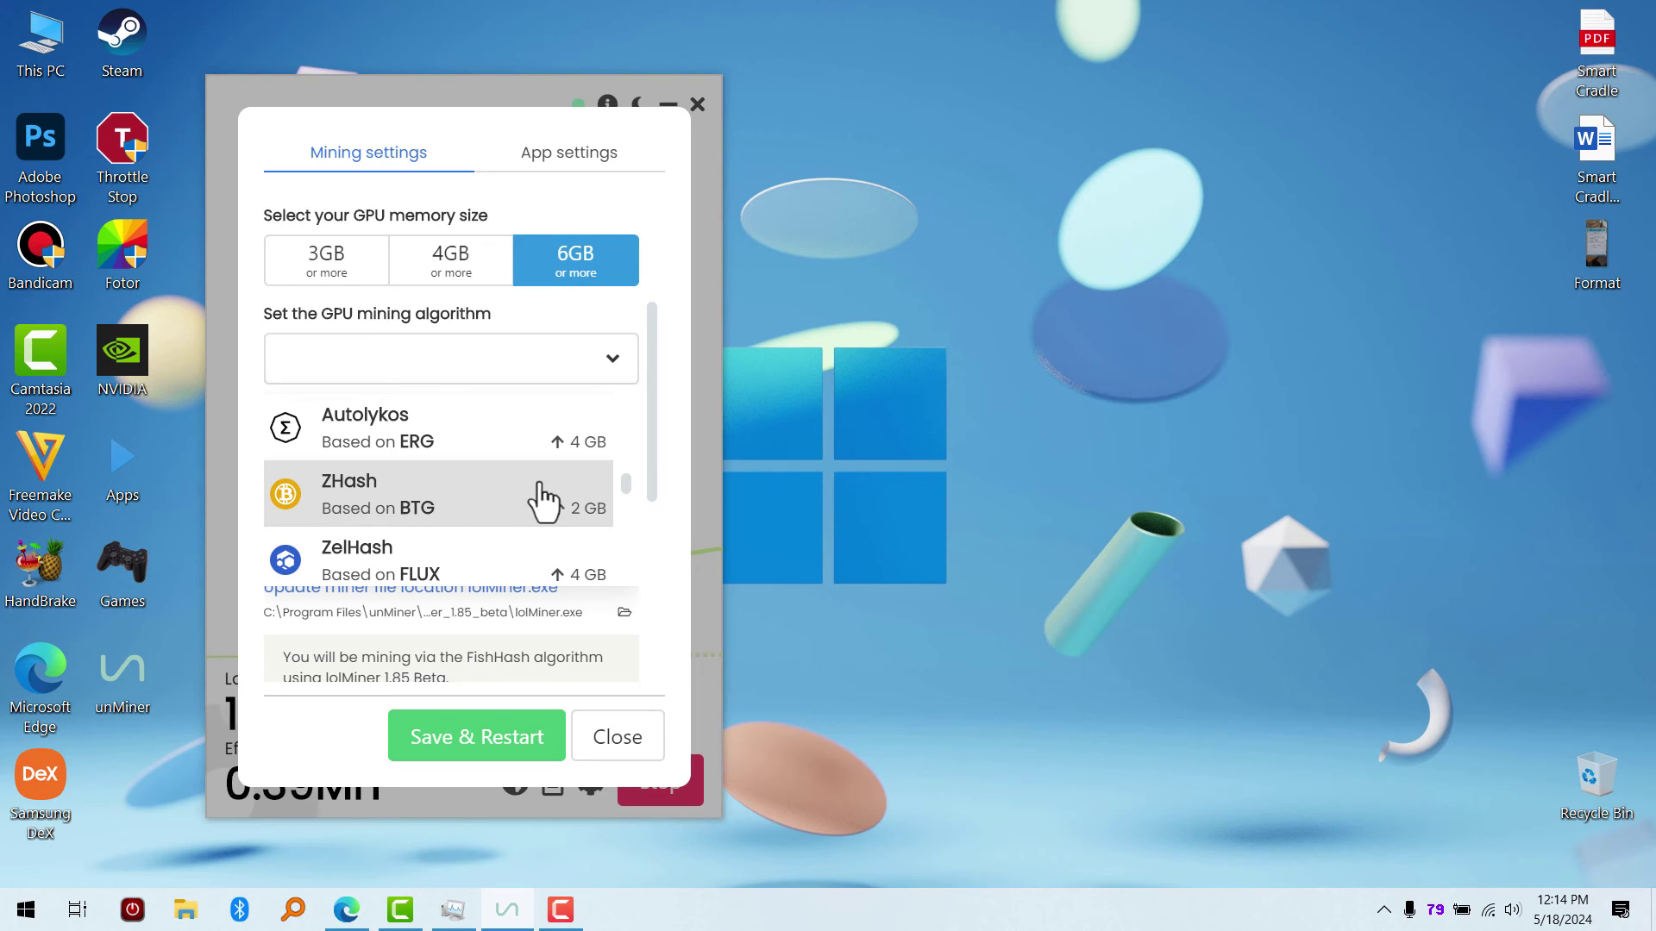
{"action": "scroll", "coordinate": [623, 484], "scroll_direction": "up", "scroll_amount": 1}
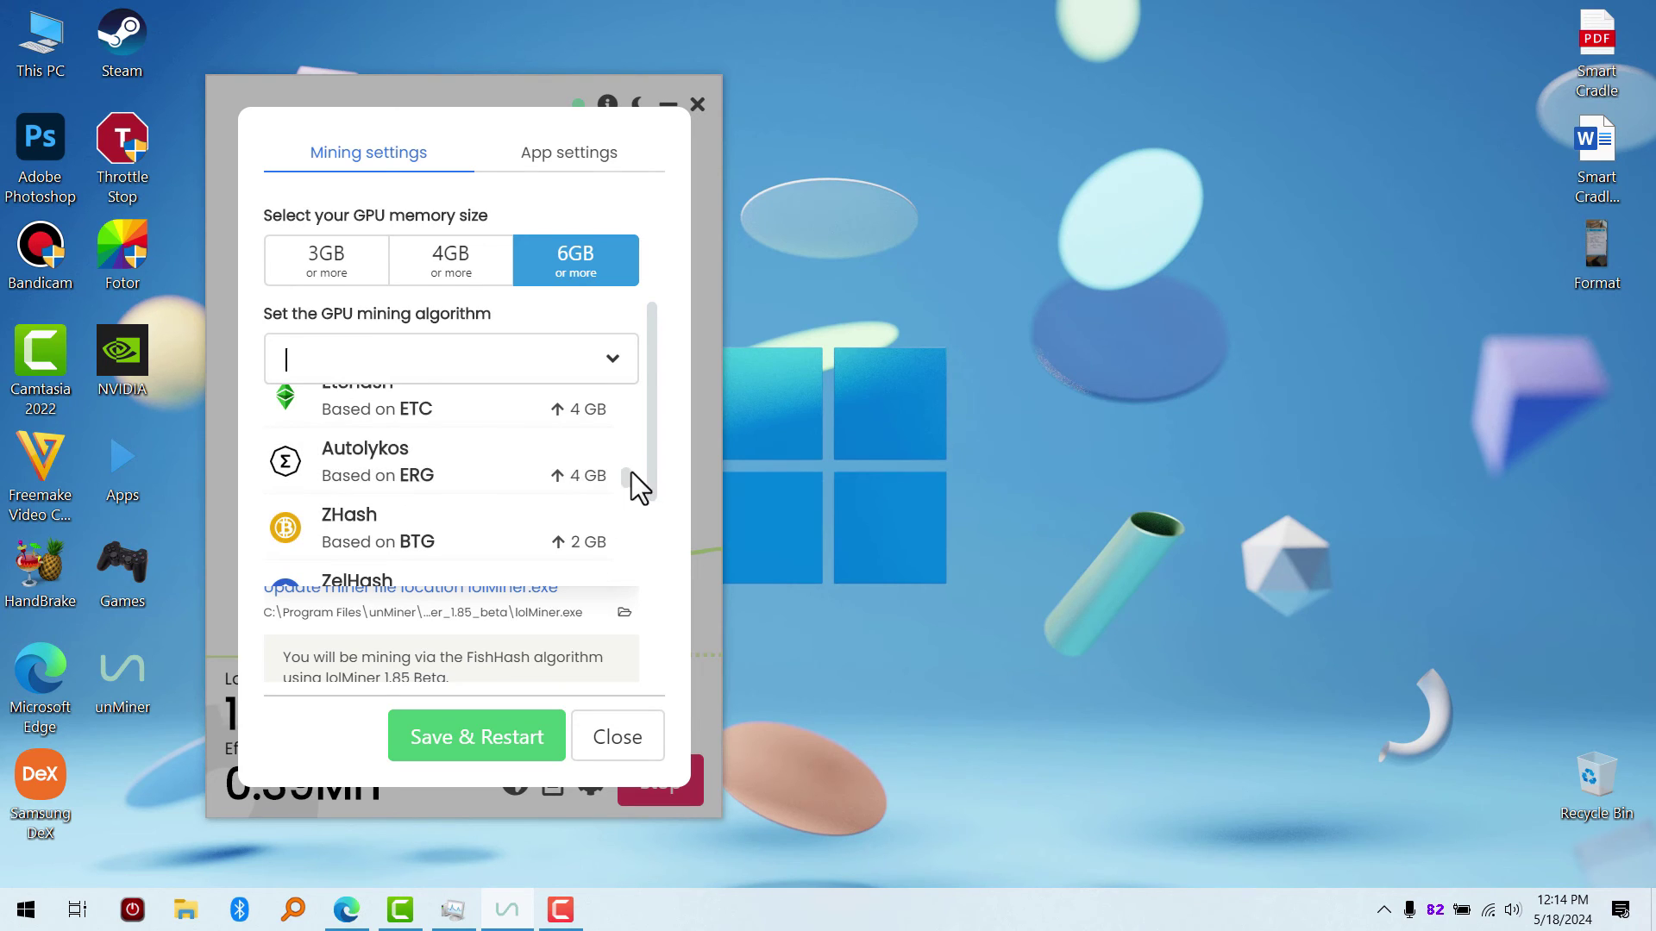
Keep FishHash (IRON) as the GPU algorithm and close settings back to the balance screen.
{"action": "left_click_drag", "start_coordinate": [623, 479], "coordinate": [624, 406]}
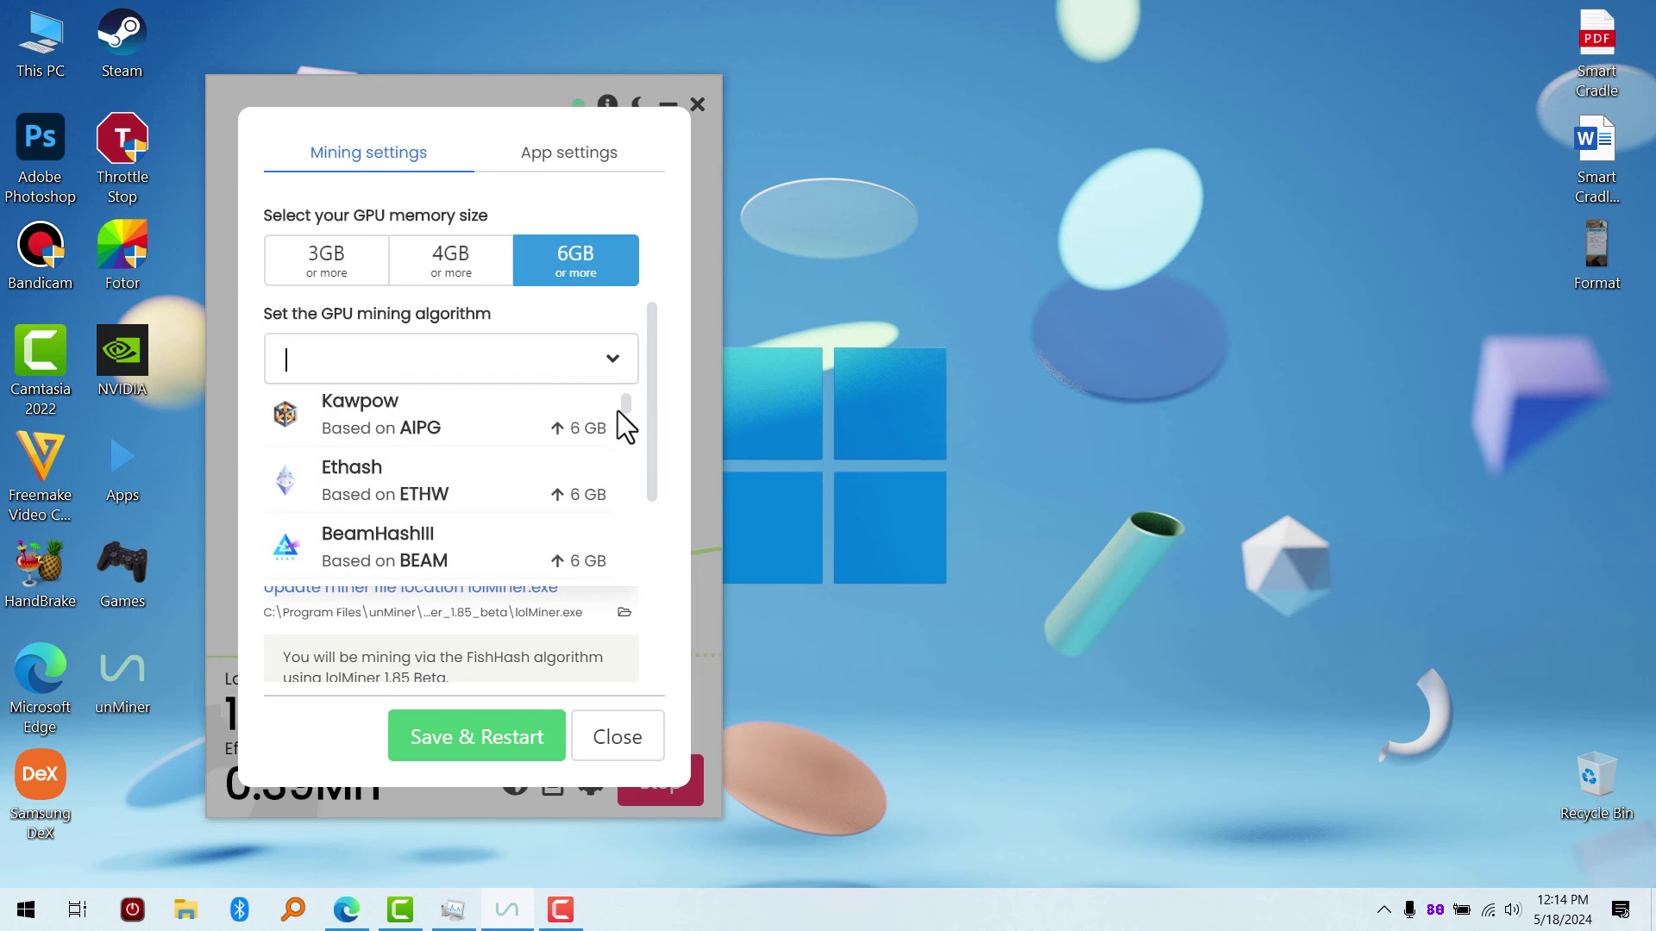
{"action": "left_click", "coordinate": [615, 363]}
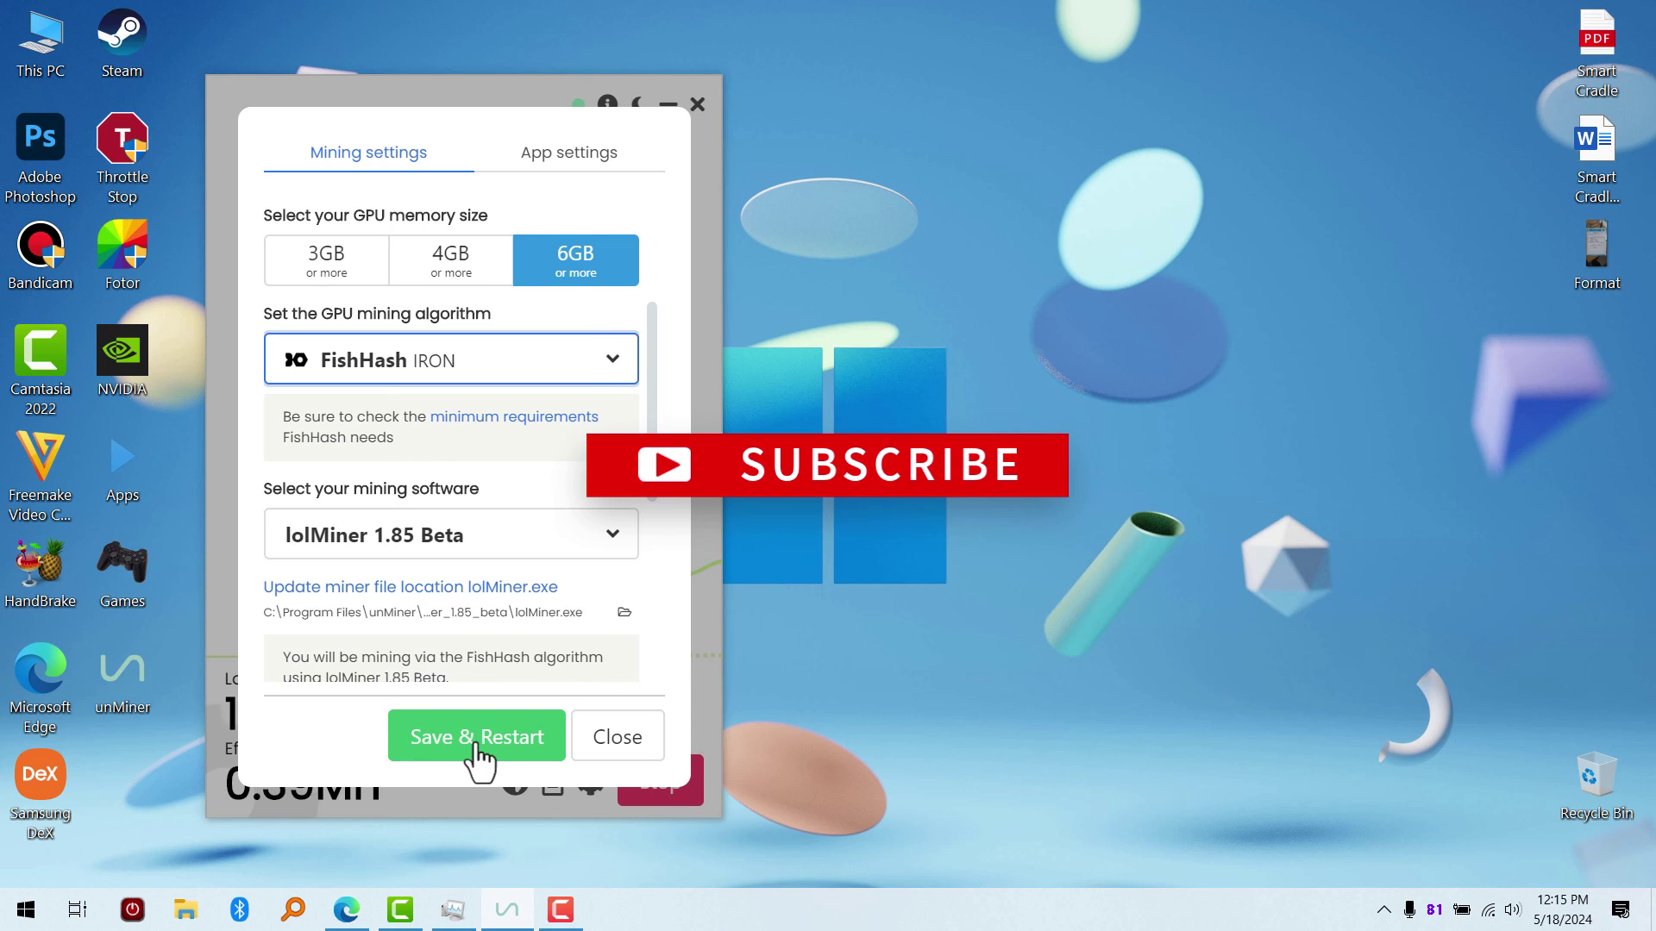
{"action": "left_click", "coordinate": [618, 737]}
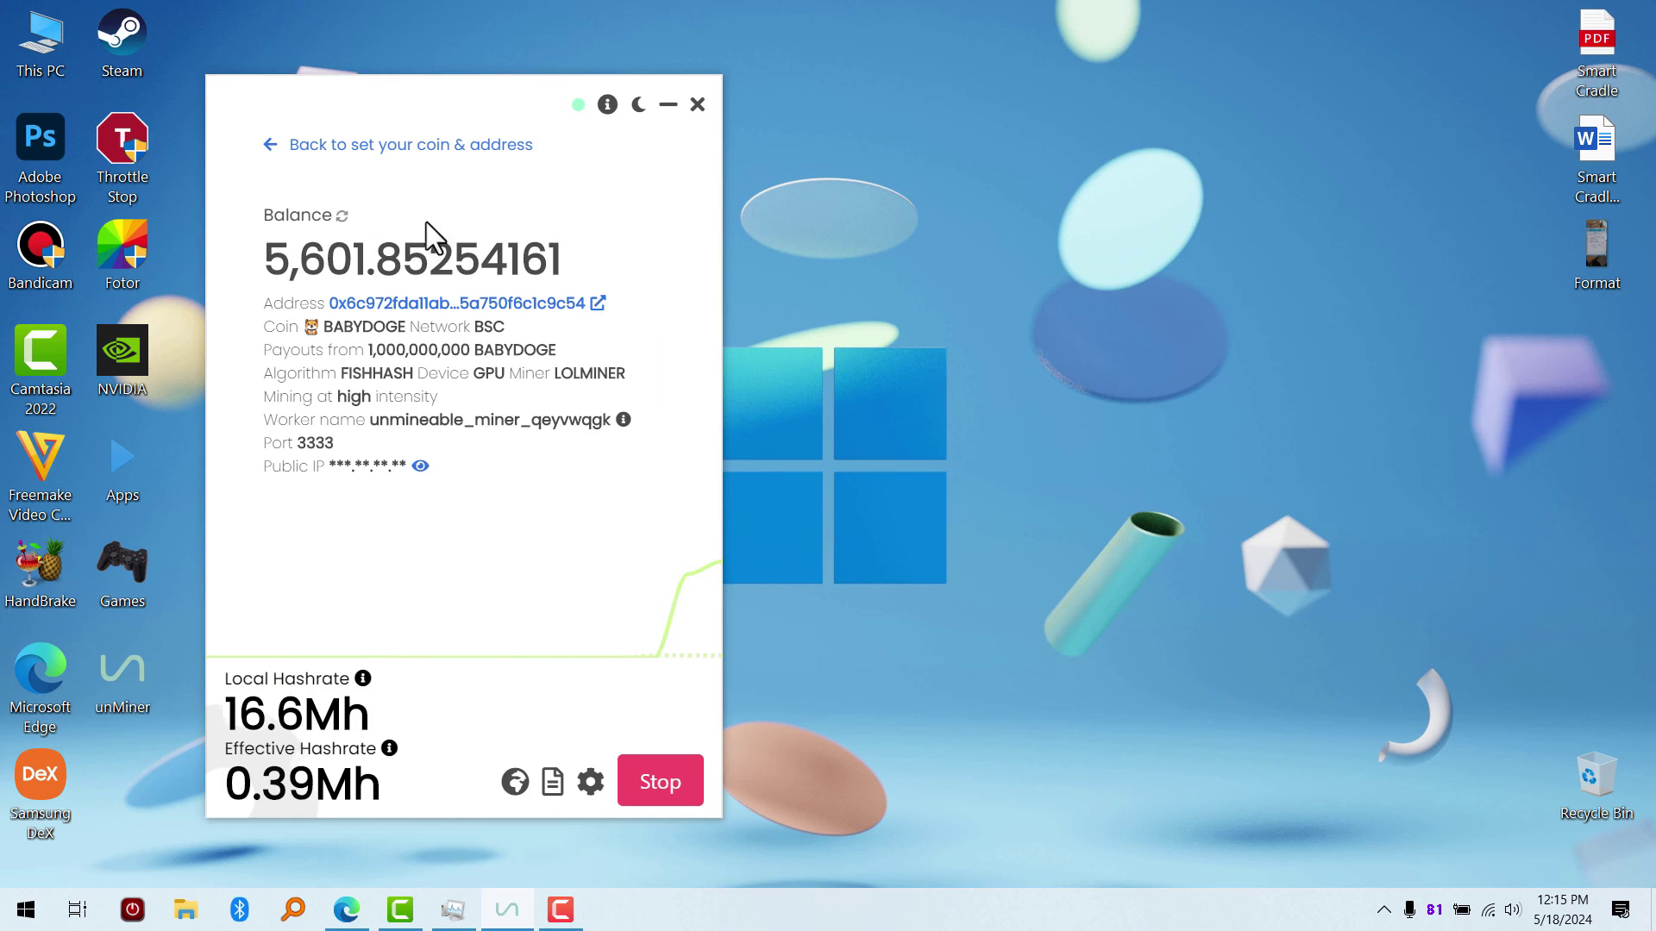